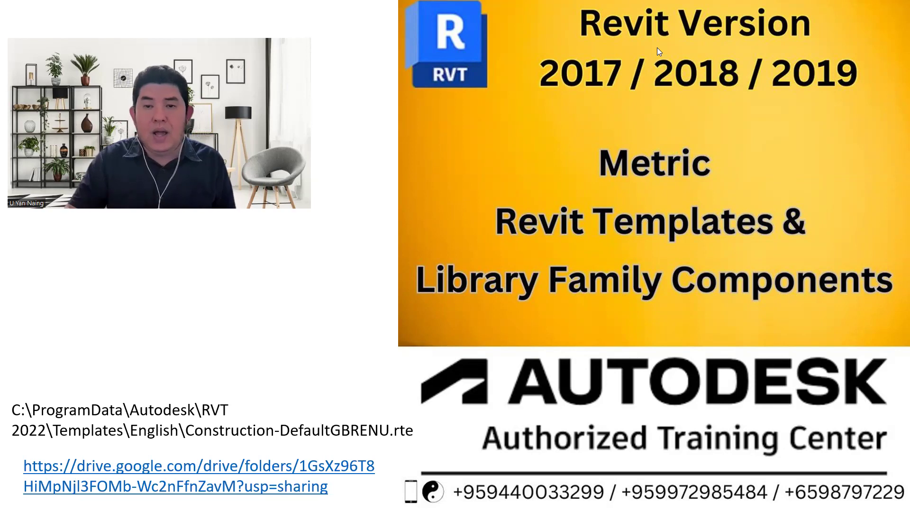
key(ctrl+p)
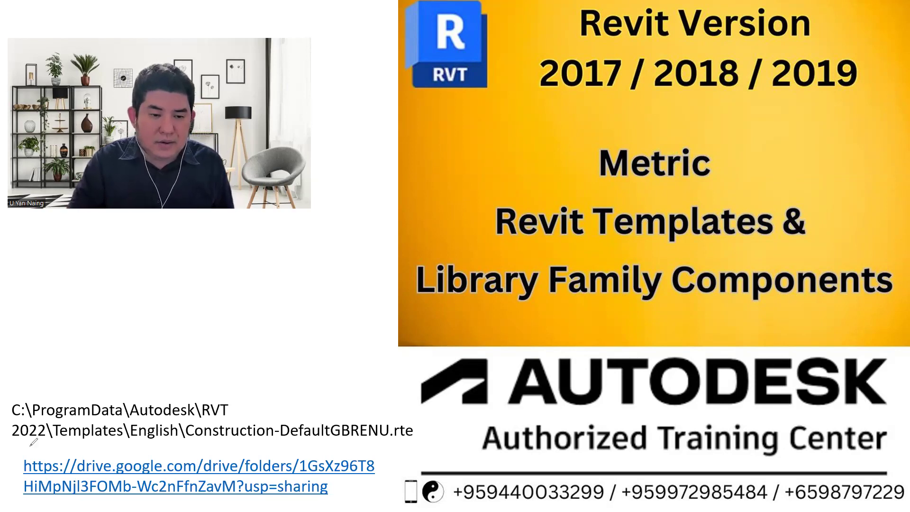
drag(20, 450, 88, 449)
mouse_move(147, 454)
mouse_down()
mouse_move(363, 450)
mouse_move(389, 456)
mouse_move(391, 495)
mouse_move(323, 509)
mouse_move(14, 495)
mouse_move(25, 451)
mouse_up()
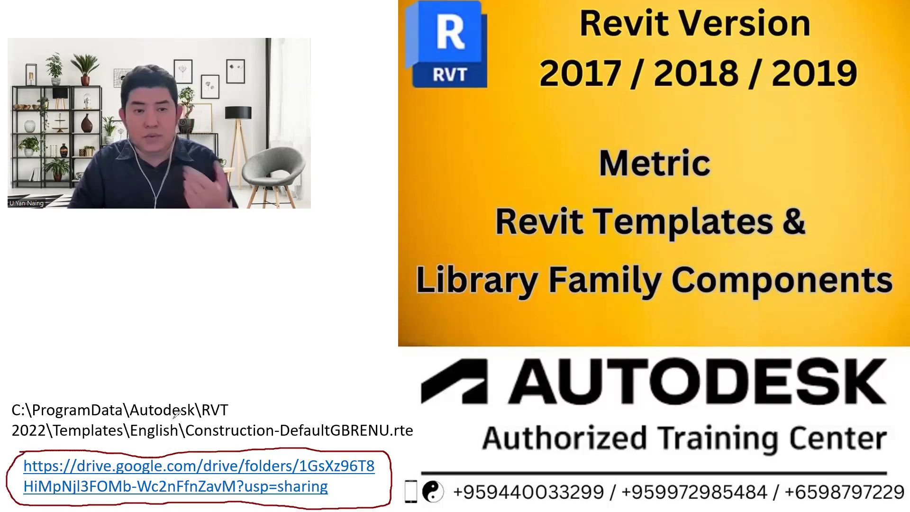
drag(246, 453, 293, 379)
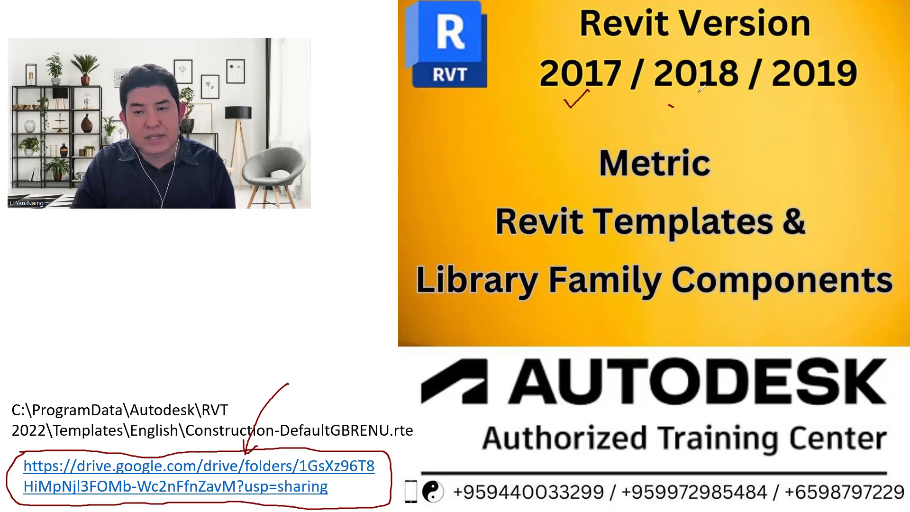
drag(670, 106, 698, 90)
drag(774, 104, 806, 87)
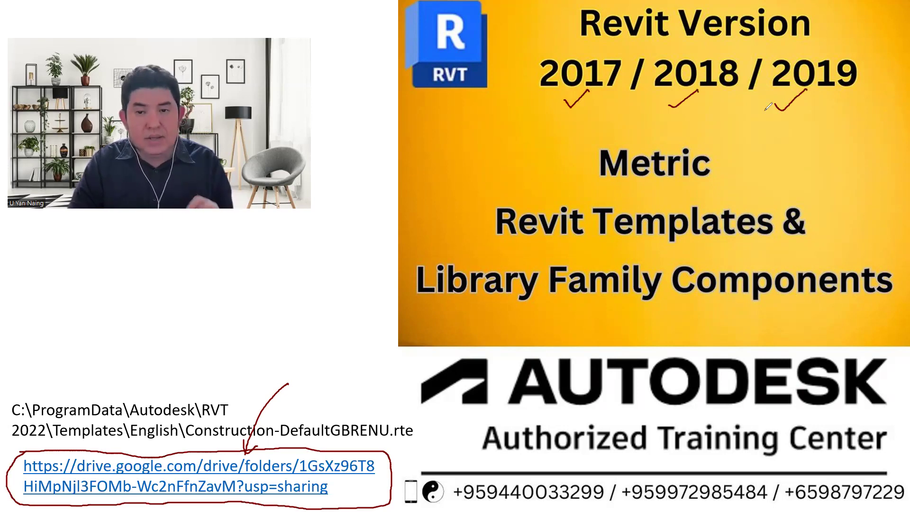
drag(552, 253, 664, 252)
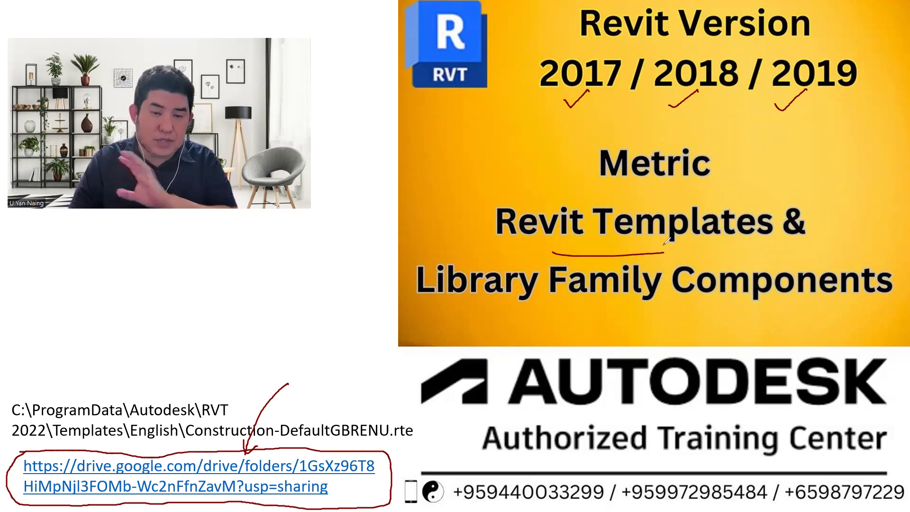
drag(502, 308, 595, 311)
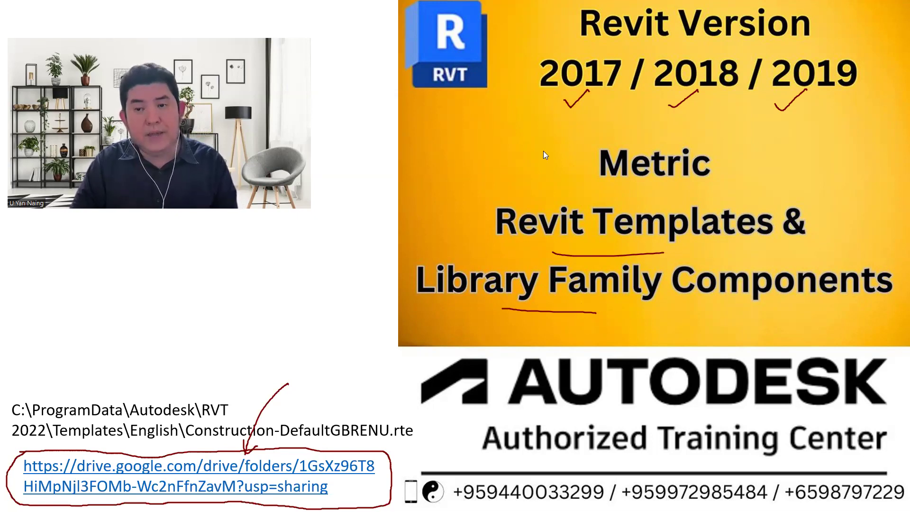
key(e)
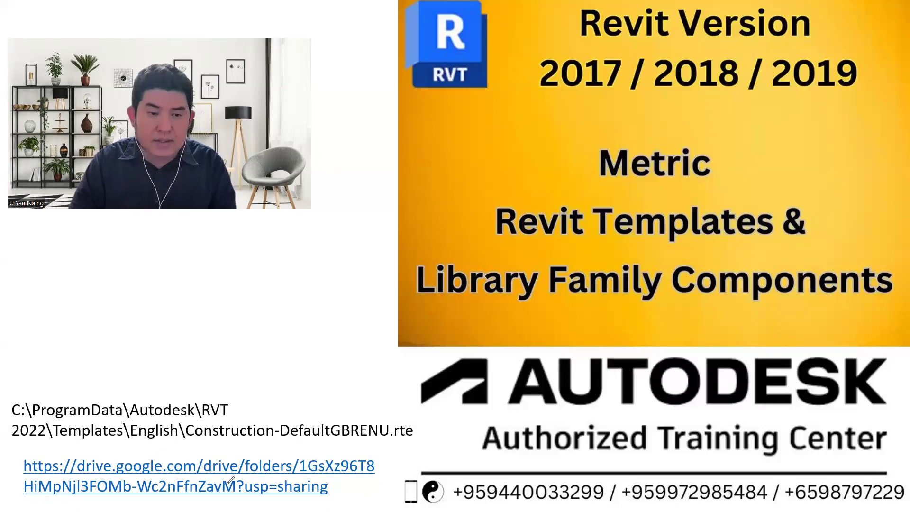
mouse_move(15, 450)
mouse_down()
mouse_move(71, 440)
mouse_move(357, 443)
mouse_move(380, 467)
mouse_move(375, 492)
mouse_move(339, 503)
mouse_move(140, 505)
mouse_move(7, 481)
mouse_move(14, 456)
mouse_move(33, 445)
mouse_up()
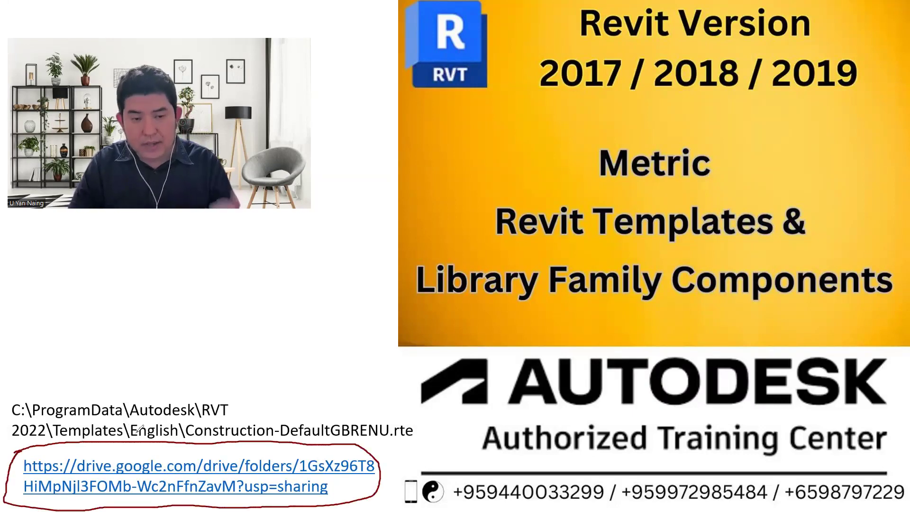
drag(95, 354, 89, 399)
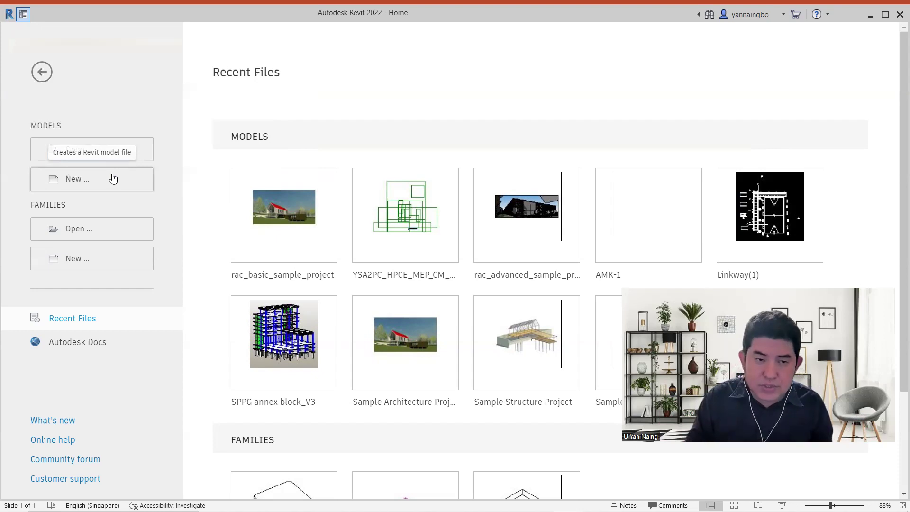
Step: Start a new project, review the available template files with Construction Template selected, and cancel without creating the project
click(114, 178)
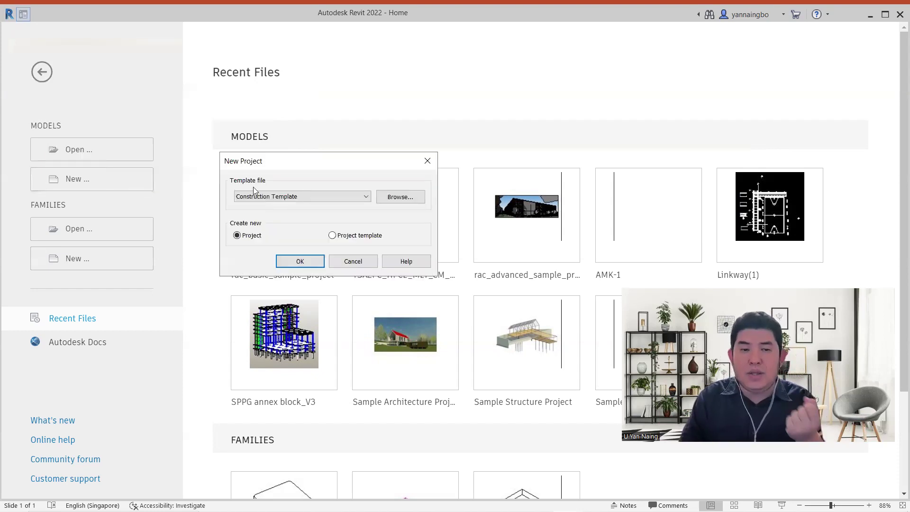
drag(303, 158, 420, 92)
key(ctrl+2)
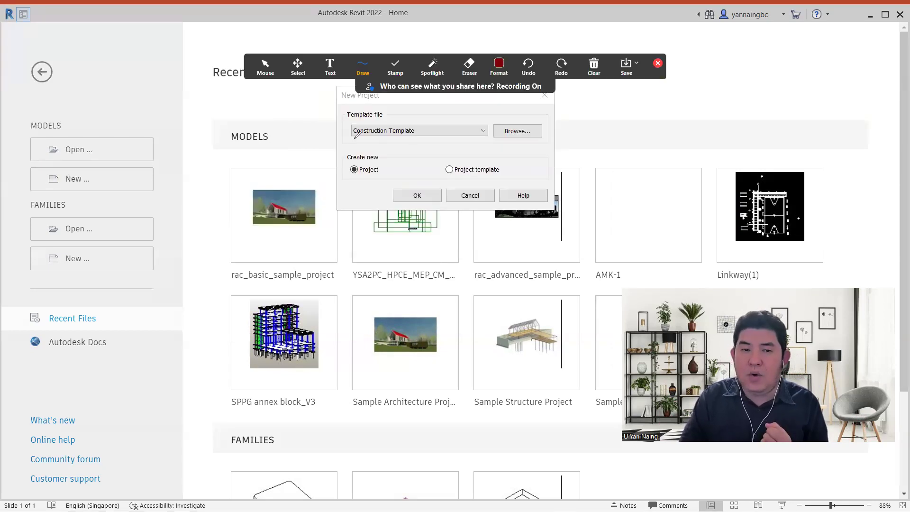
mouse_move(405, 142)
mouse_down()
mouse_move(347, 133)
mouse_move(360, 105)
mouse_move(489, 115)
mouse_up()
drag(455, 153, 432, 155)
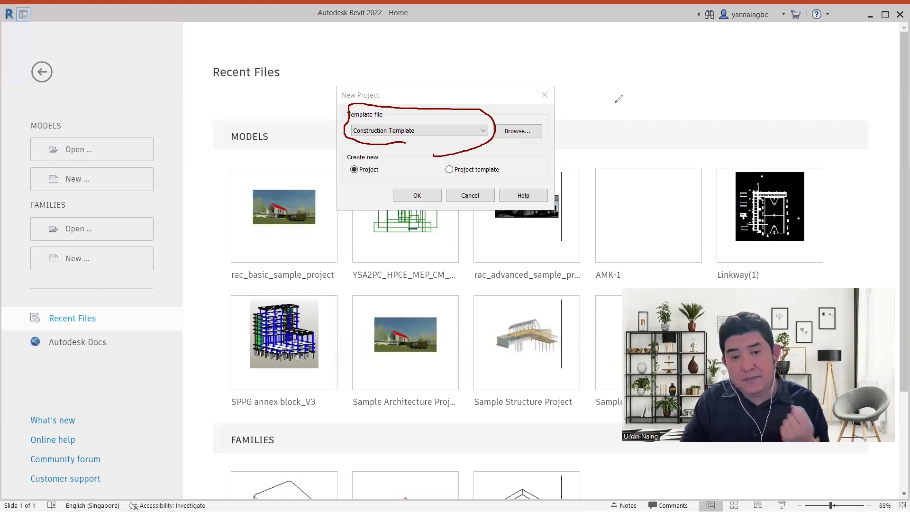
key(Escape)
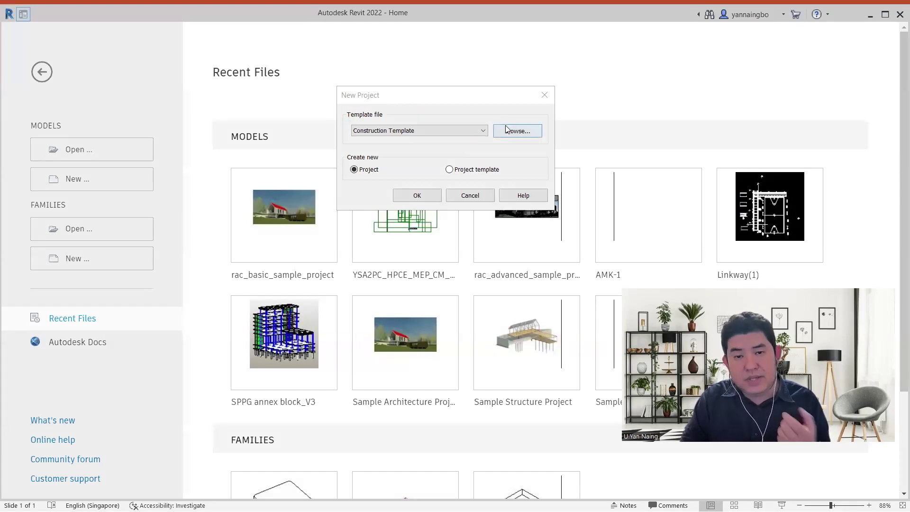
click(467, 131)
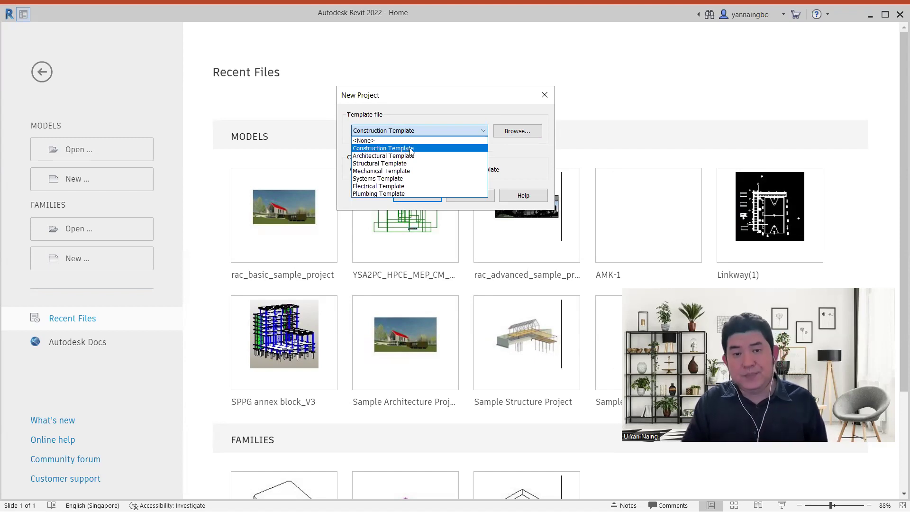
click(525, 196)
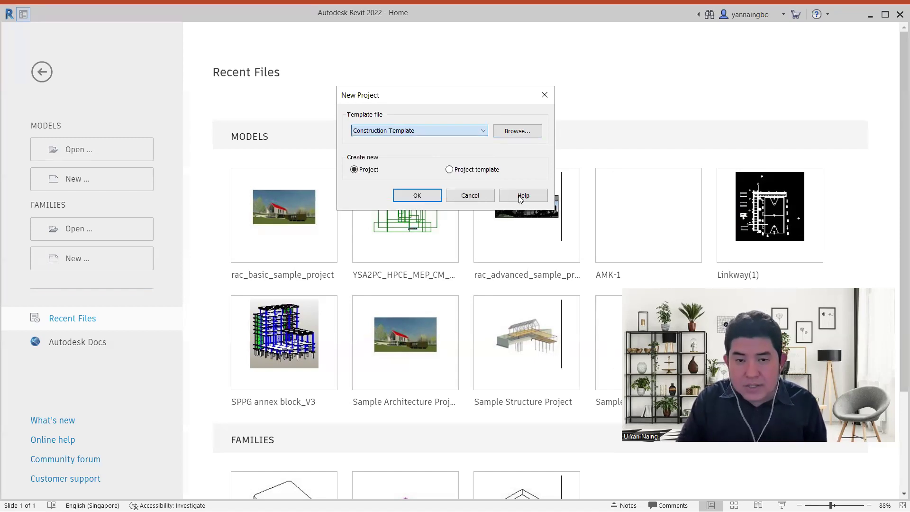
click(469, 195)
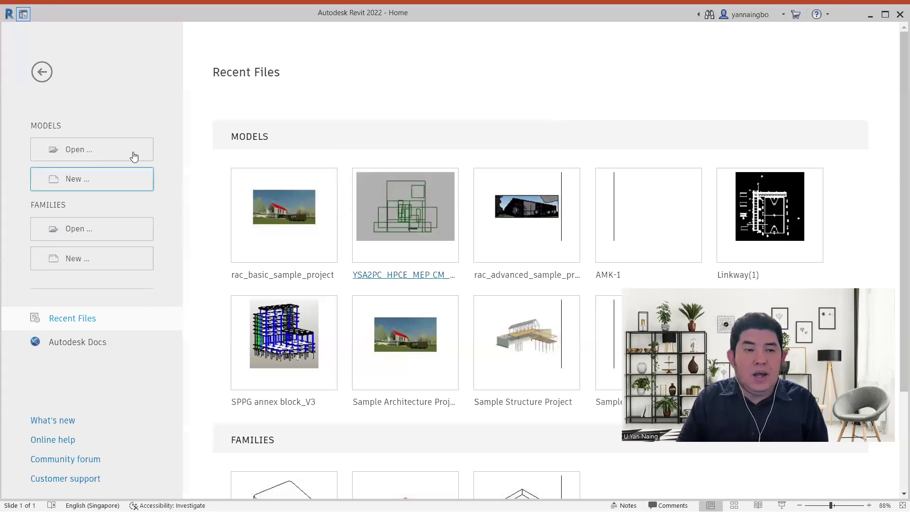
Step: Open the File Locations options and examine the project template paths, widening the Name column and inspecting the Construction Template's full path
click(45, 70)
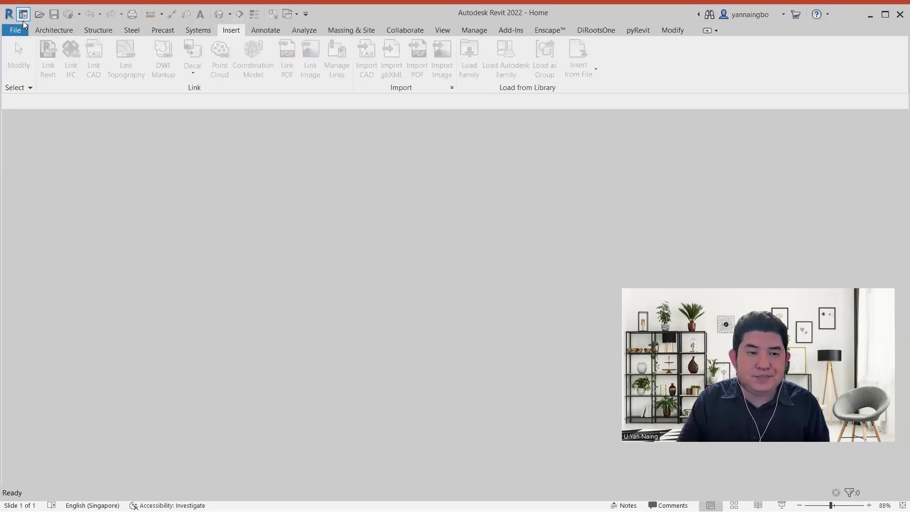
click(15, 29)
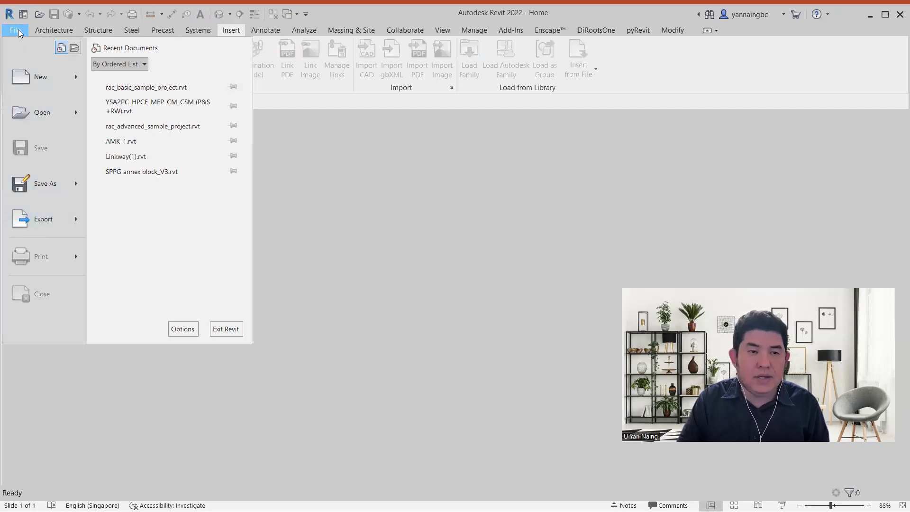
click(182, 331)
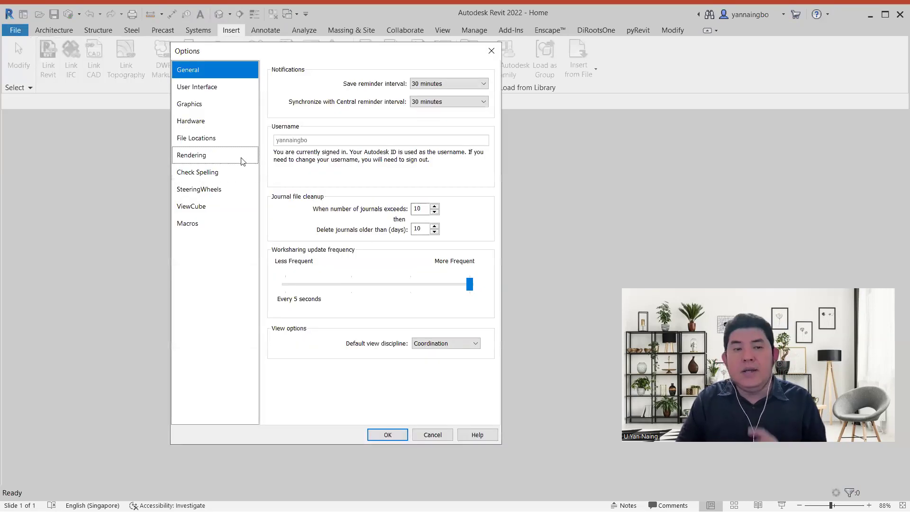
click(205, 142)
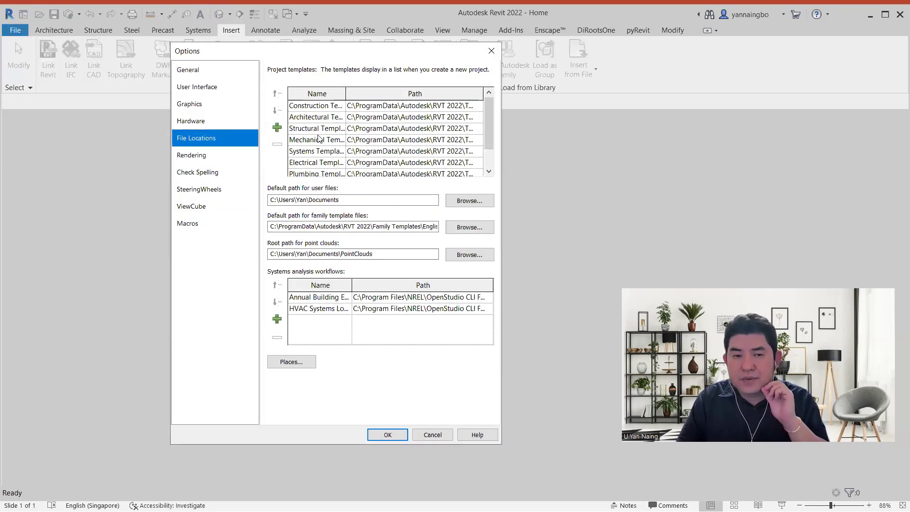
drag(348, 93, 368, 93)
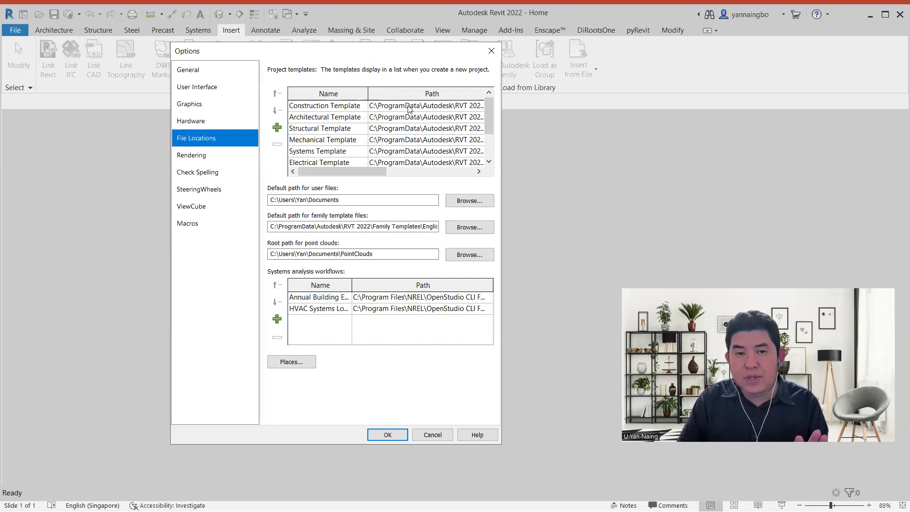
click(379, 105)
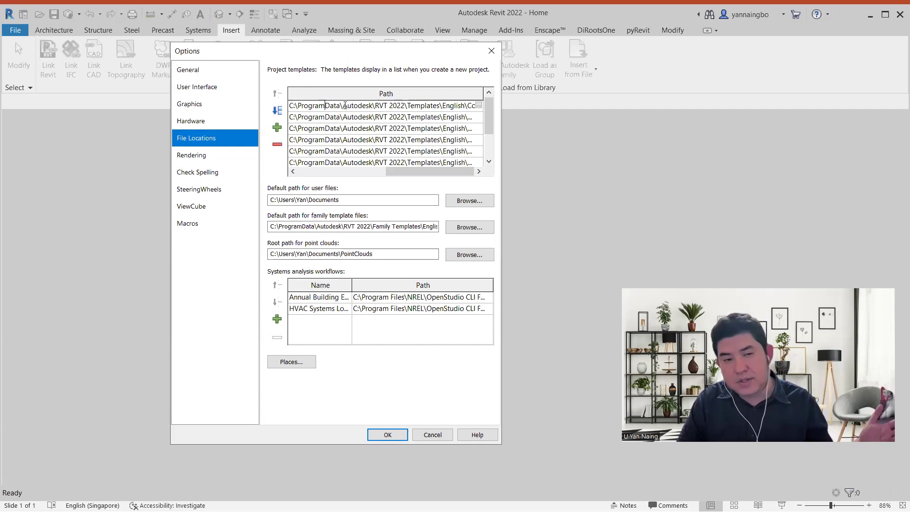
drag(409, 170, 314, 174)
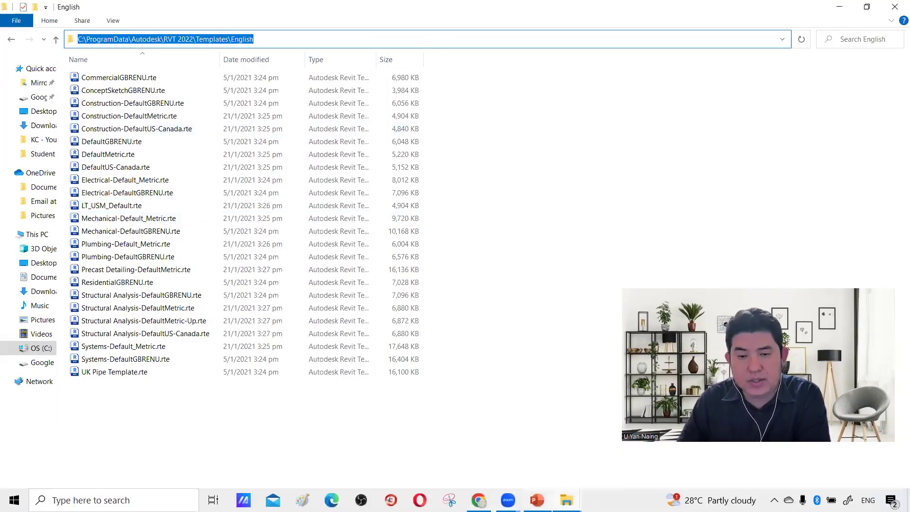
Step: Switch to PowerPoint to review the RVT 2022 template path on the slide, and return to the English templates folder in File Explorer
key(alt+Tab)
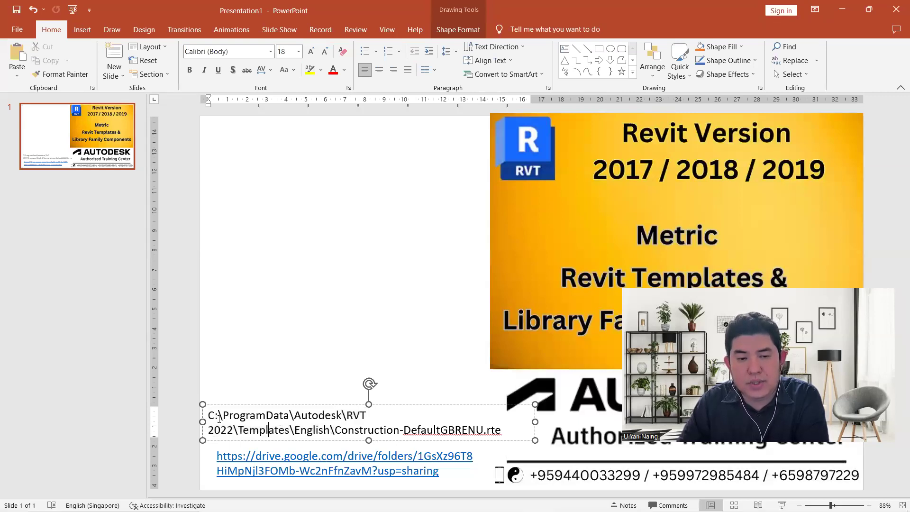
drag(219, 417, 455, 439)
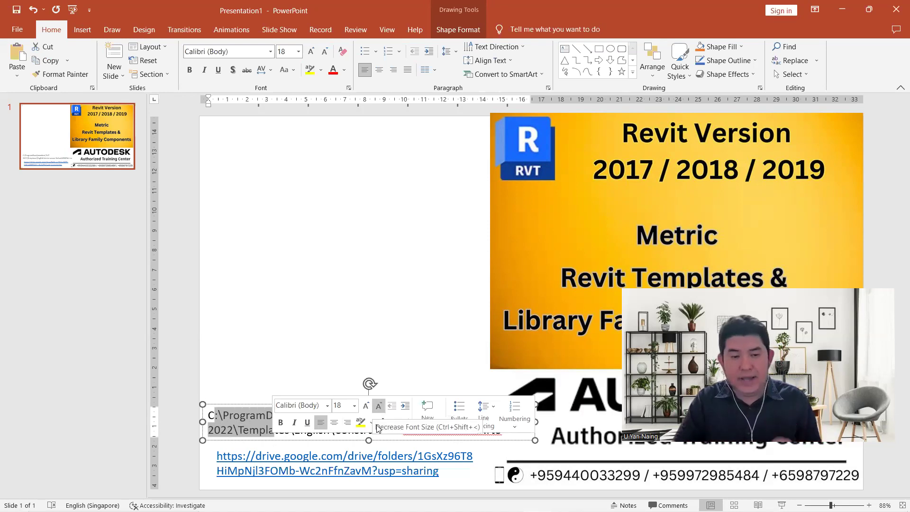
click(311, 368)
mouse_move(313, 510)
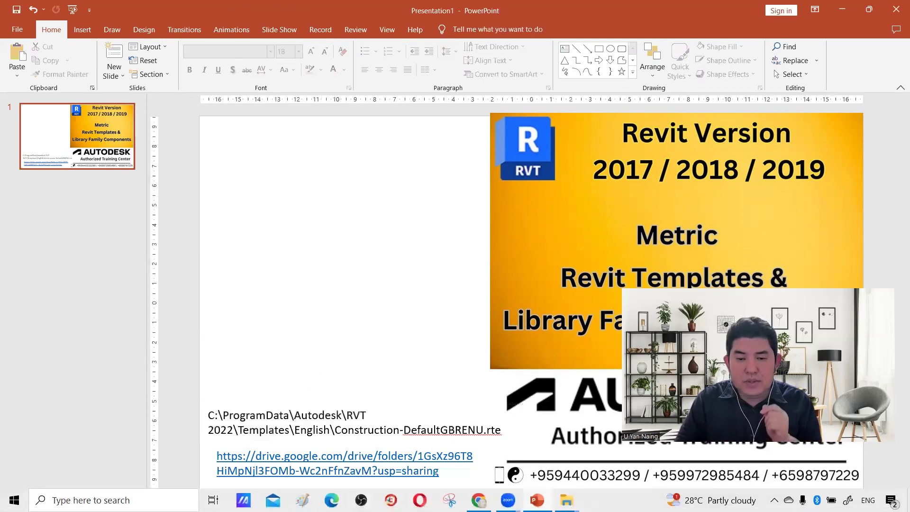
click(544, 431)
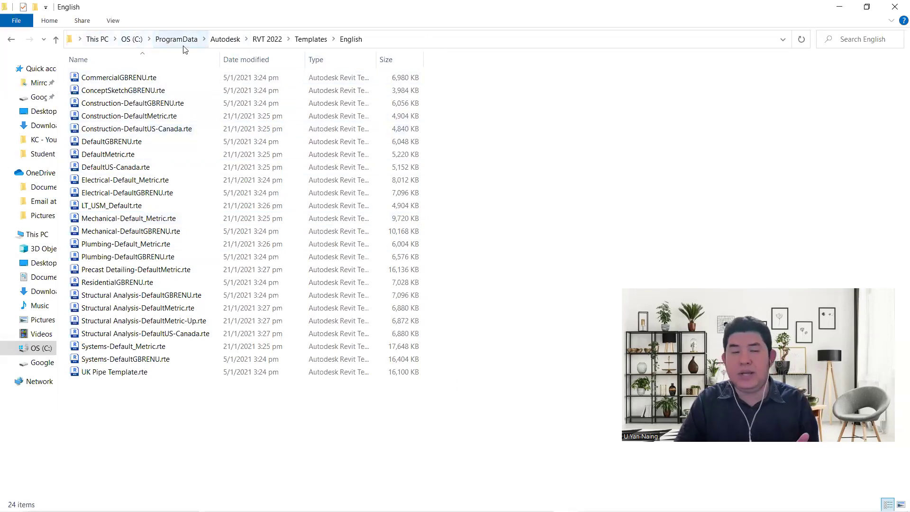
Step: Go up to the C:\ProgramData\Autodesk folder and locate the RVT 2019 through RVT 2023 version folders
click(225, 39)
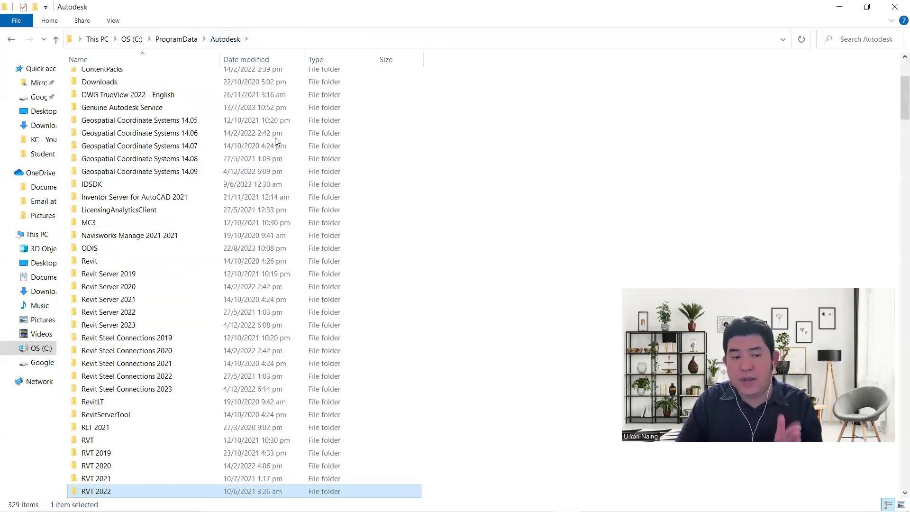
click(165, 453)
scroll(230, 398, down, 2)
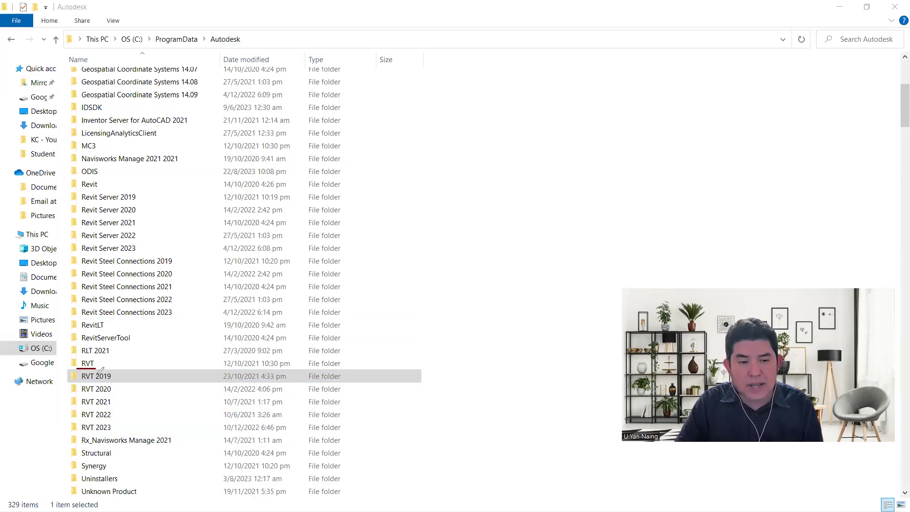
mouse_move(98, 406)
mouse_down()
mouse_move(97, 436)
mouse_move(76, 441)
mouse_move(75, 366)
mouse_up()
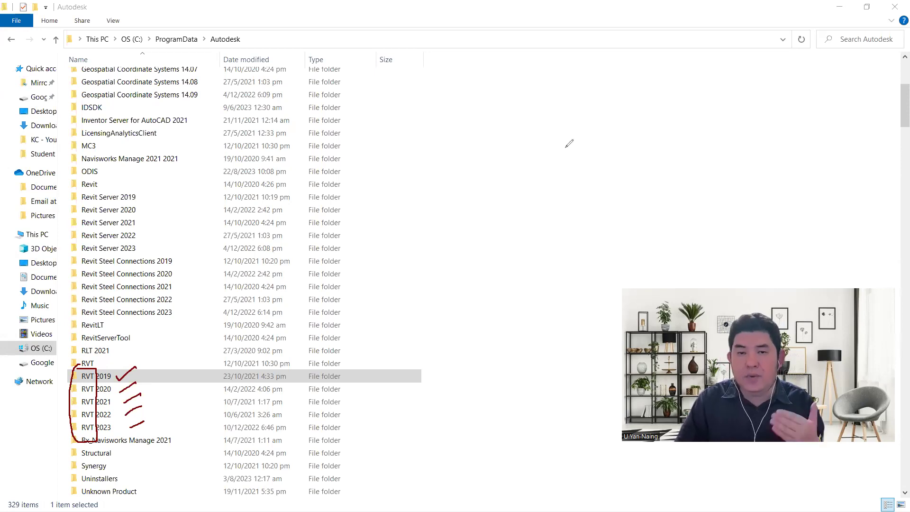
key(e)
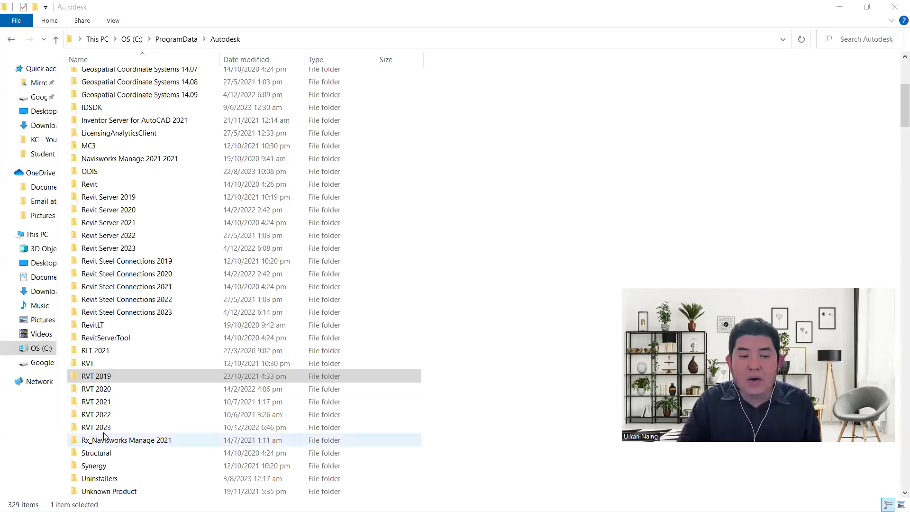
Step: Browse the RVT 2023 folder's English library and open its Route Analysis folder to inspect the family files
double_click(204, 427)
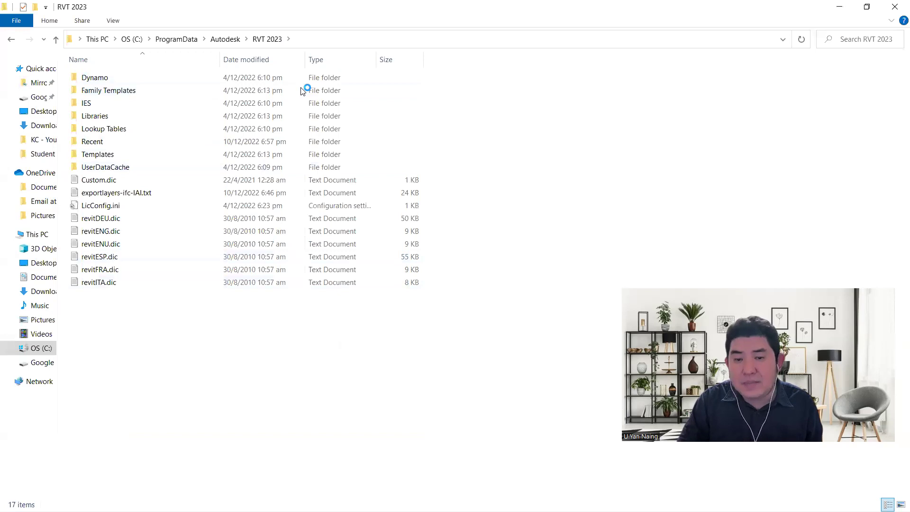
double_click(97, 116)
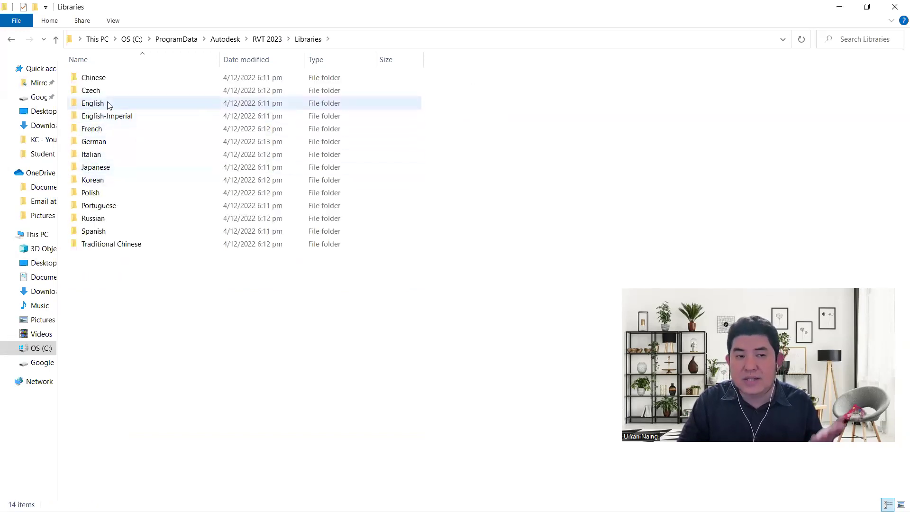
double_click(104, 104)
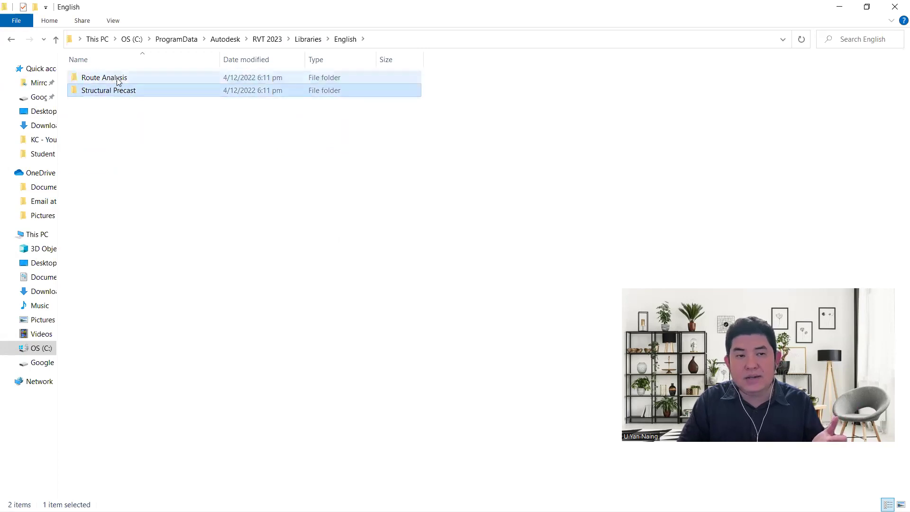
double_click(115, 80)
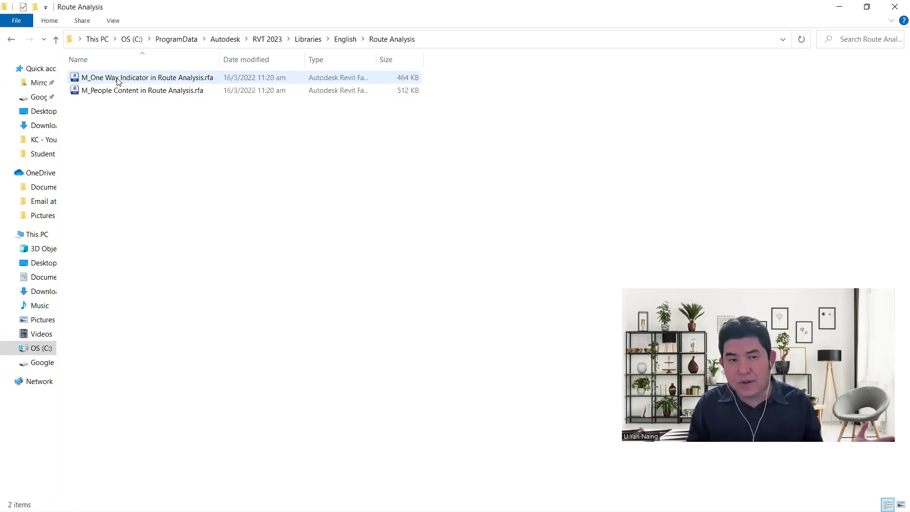
Step: Go back to the Autodesk folder and open the RVT 2019 Libraries folder to examine its regional library sets
click(227, 41)
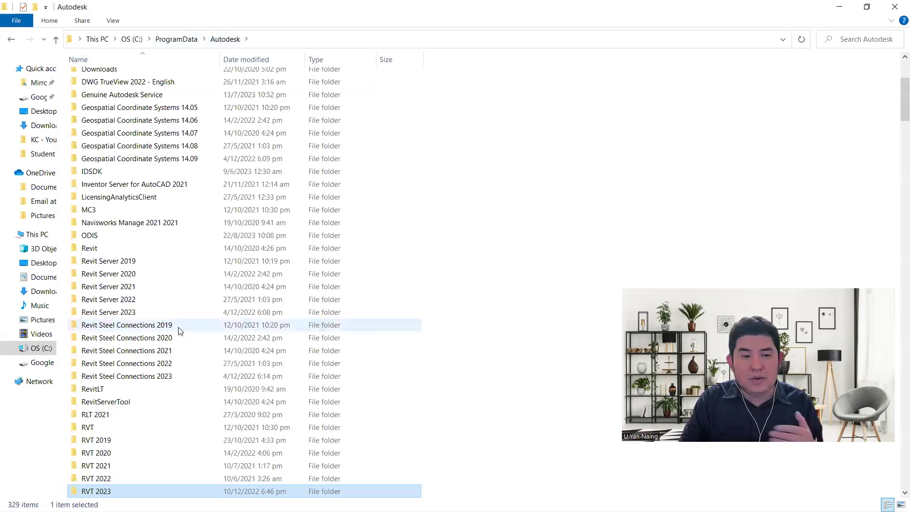
double_click(107, 442)
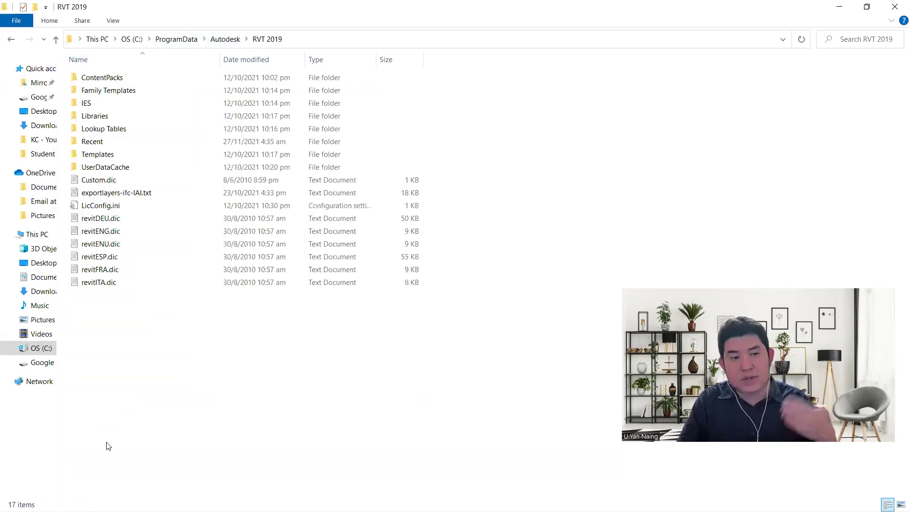
double_click(115, 117)
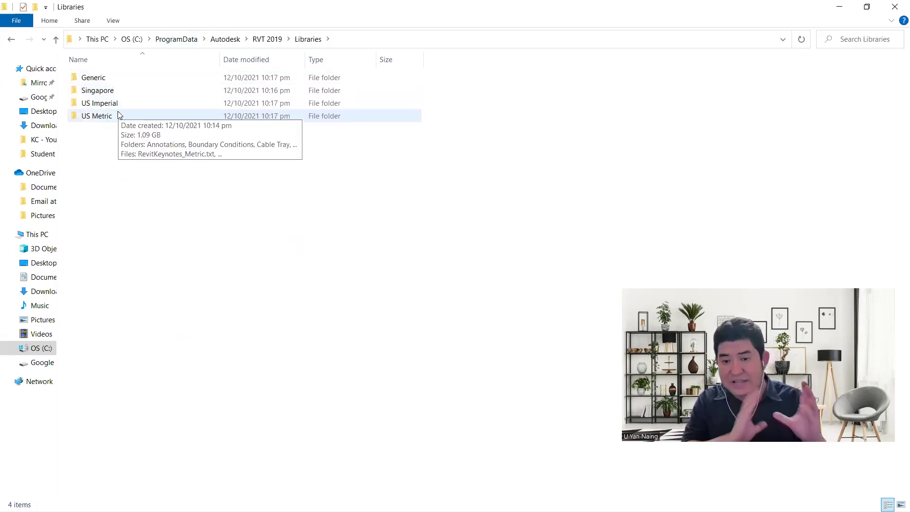
Step: Return to the RVT 2023 libraries and open the English library's Route Analysis folder for comparison
click(225, 38)
scroll(191, 346, down, 3)
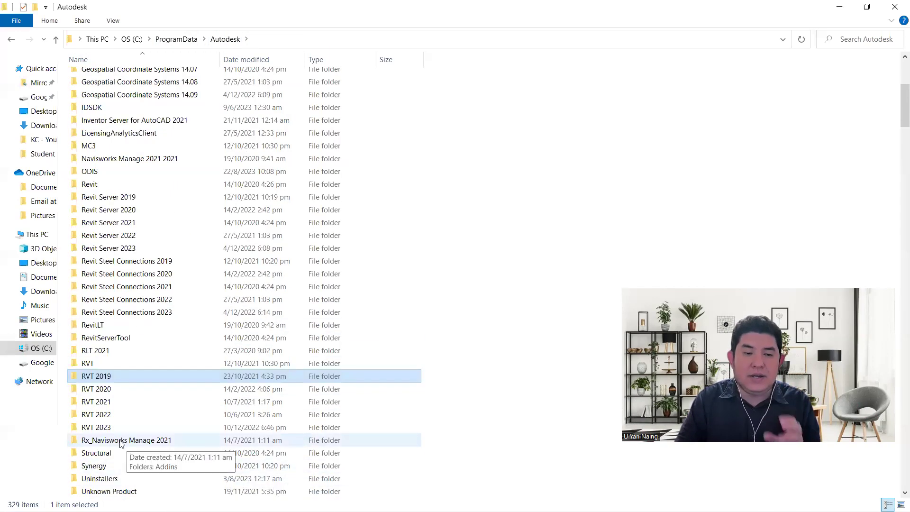
double_click(111, 429)
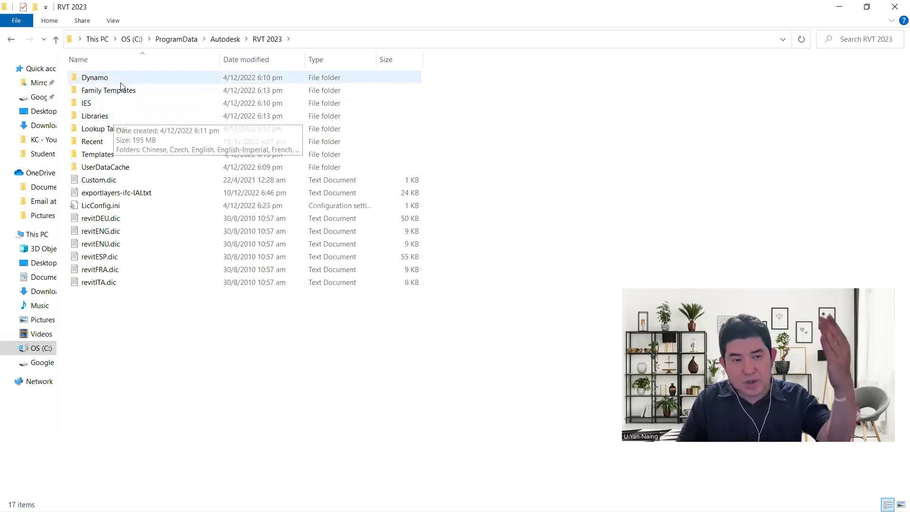
double_click(123, 120)
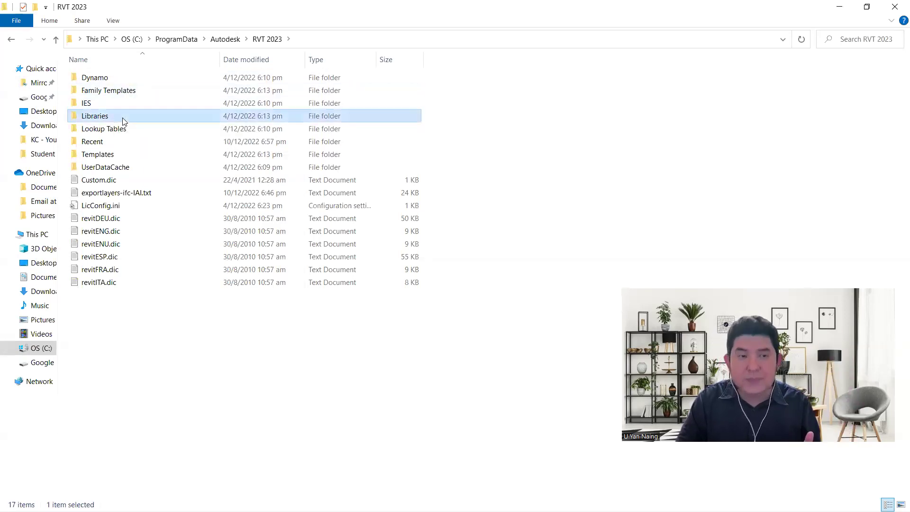
double_click(110, 104)
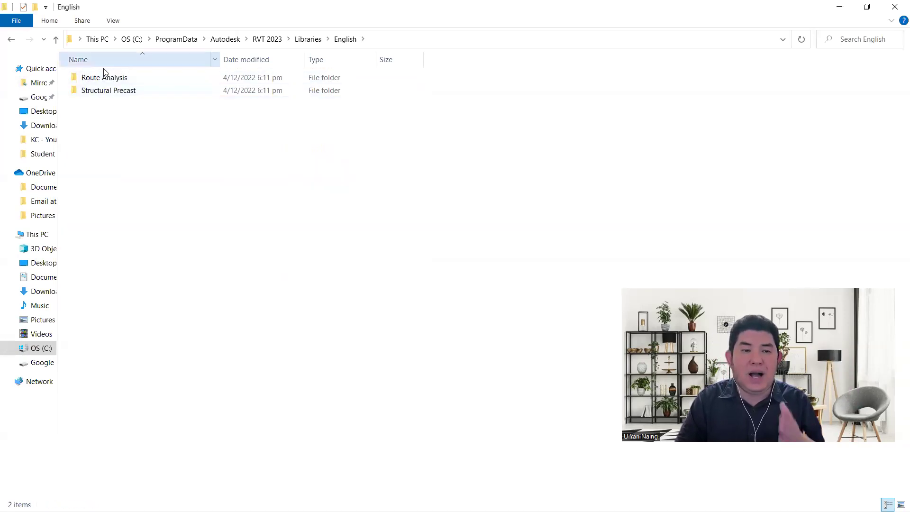
double_click(107, 77)
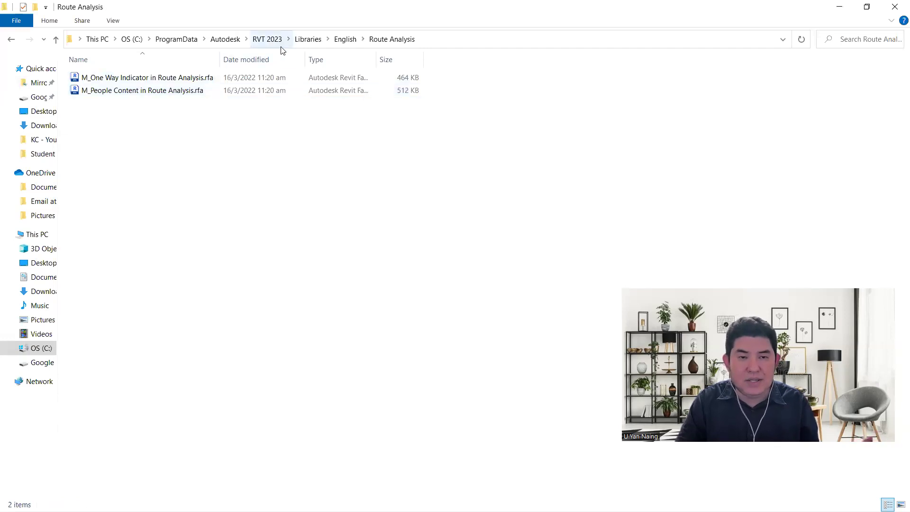
Step: Go back to the RVT 2023 Libraries folder and open Structural Precast inside the English library
click(307, 39)
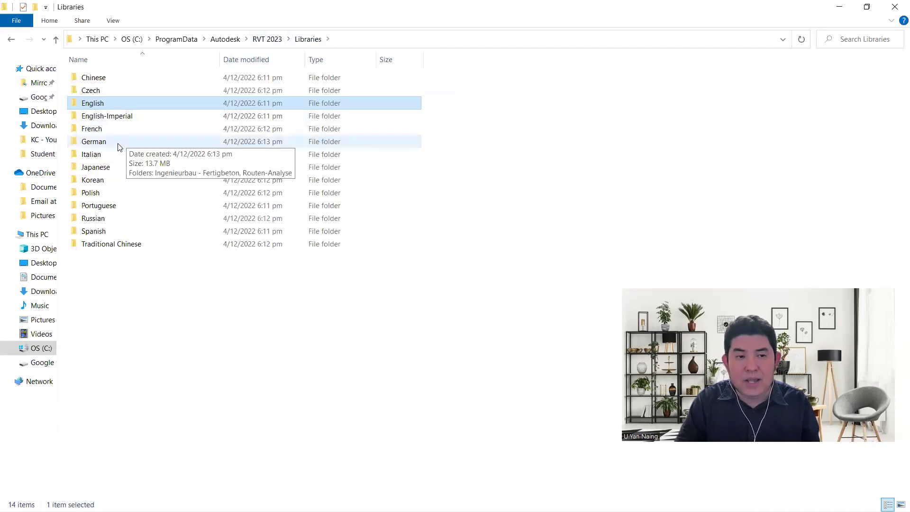
double_click(112, 105)
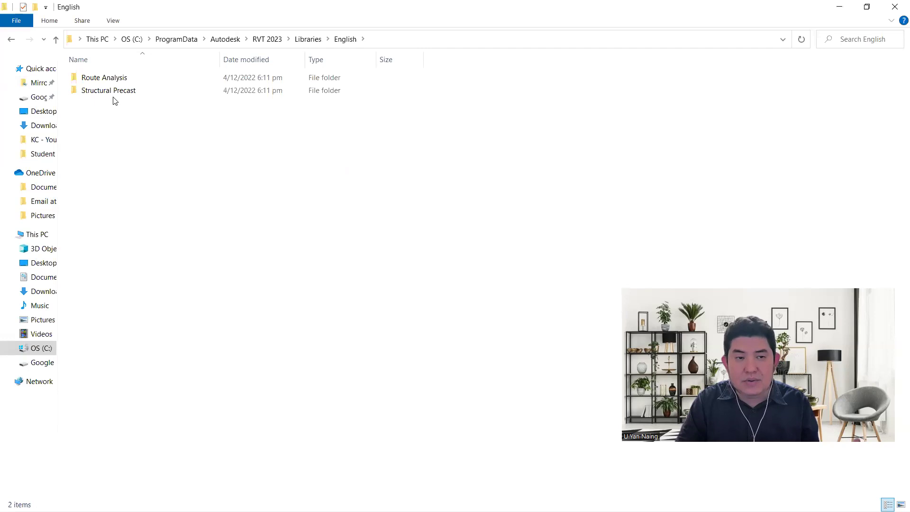
click(114, 91)
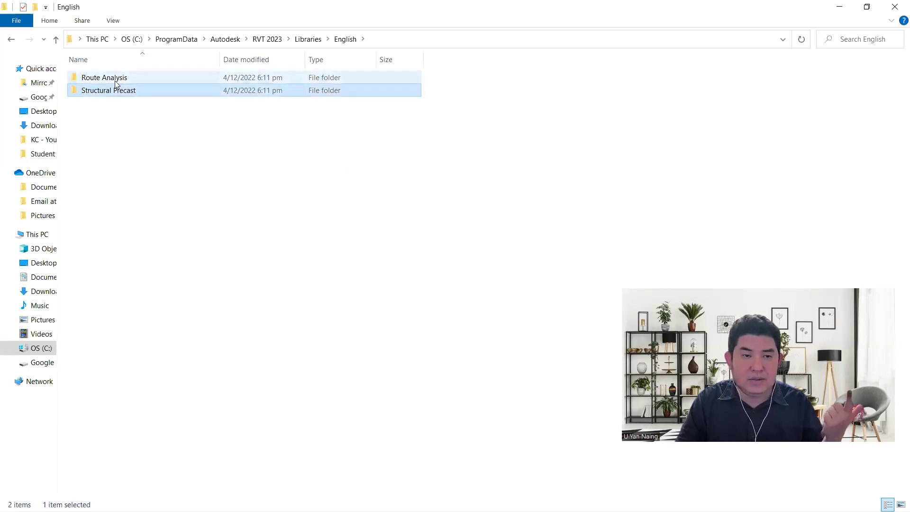
double_click(117, 93)
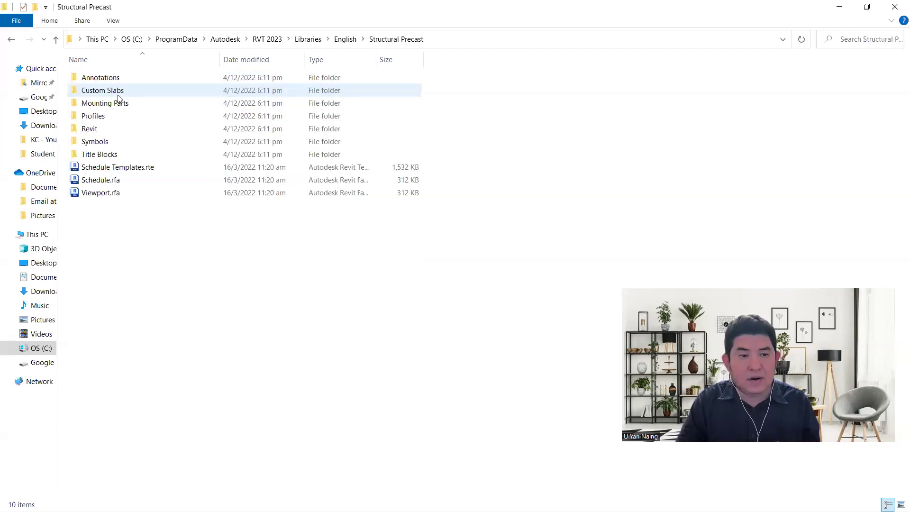
Step: Open the Singapore library under RVT 2019 Libraries and look through its family category folders
click(228, 43)
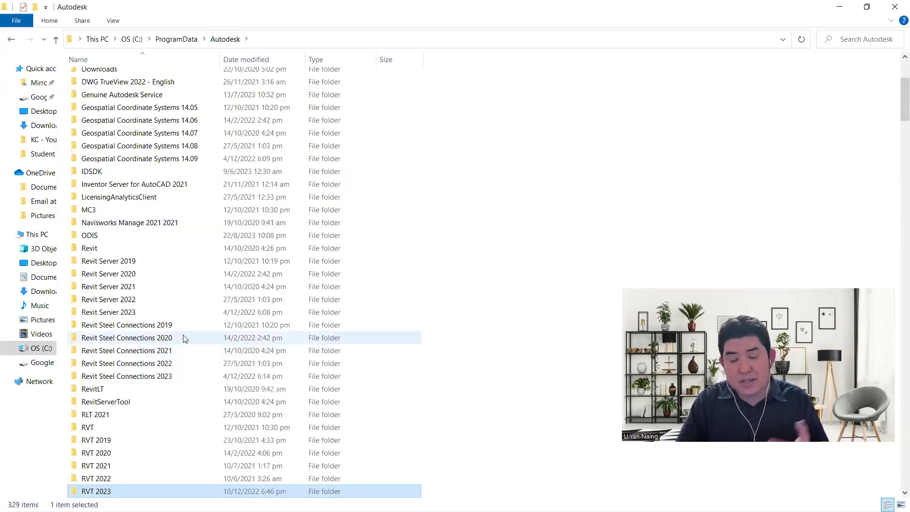
double_click(151, 441)
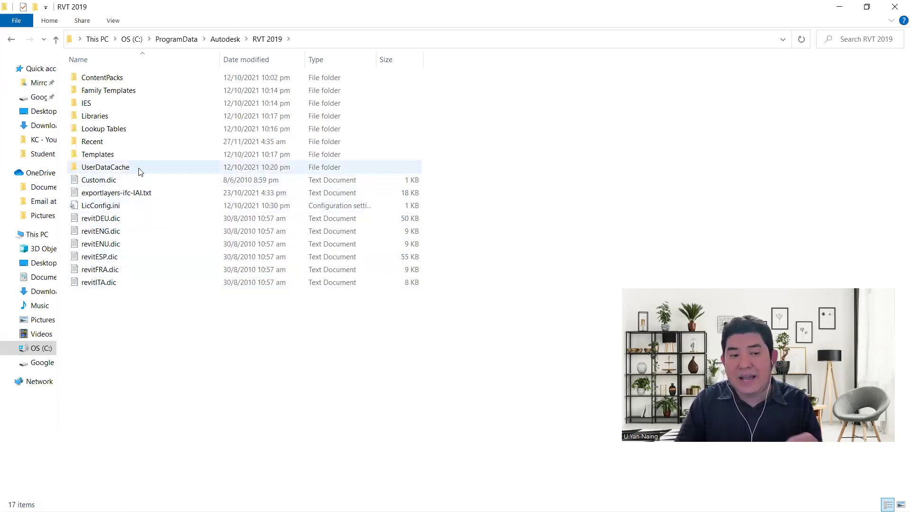
double_click(99, 119)
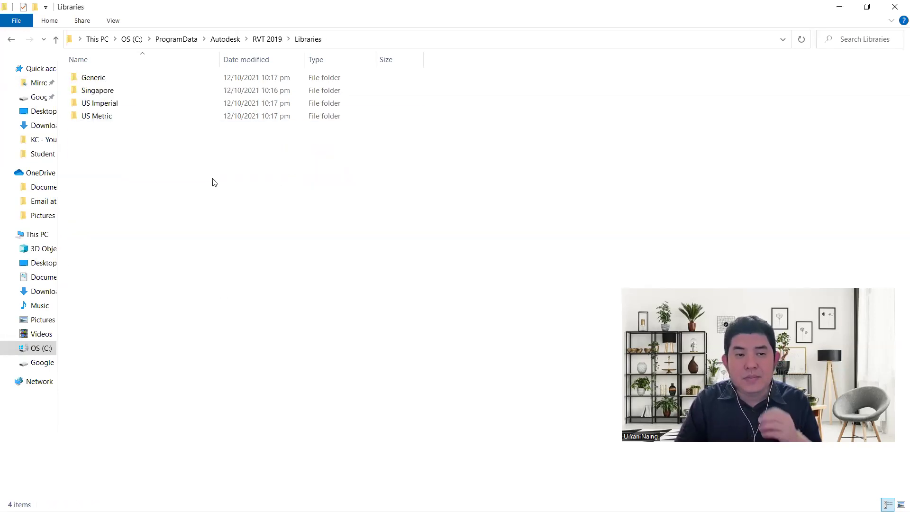
click(116, 115)
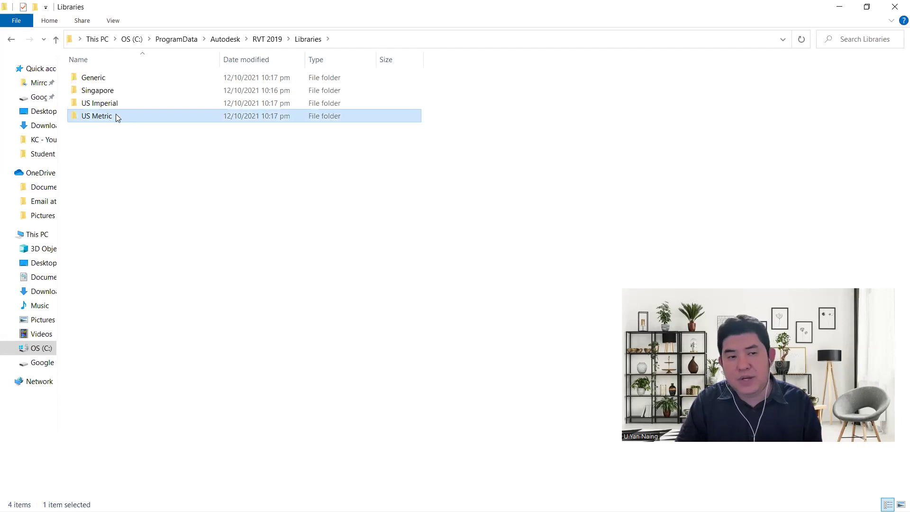
click(120, 103)
double_click(120, 94)
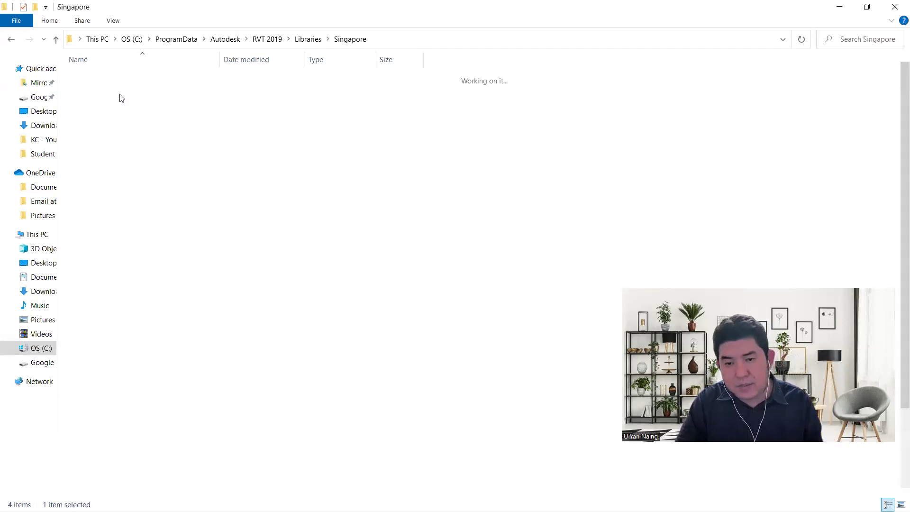
scroll(127, 331, down, 3)
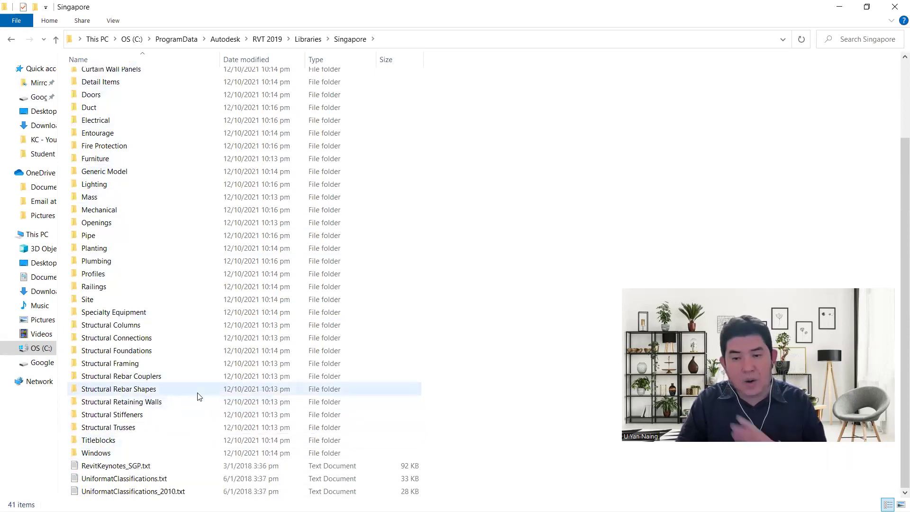
scroll(197, 392, up, 3)
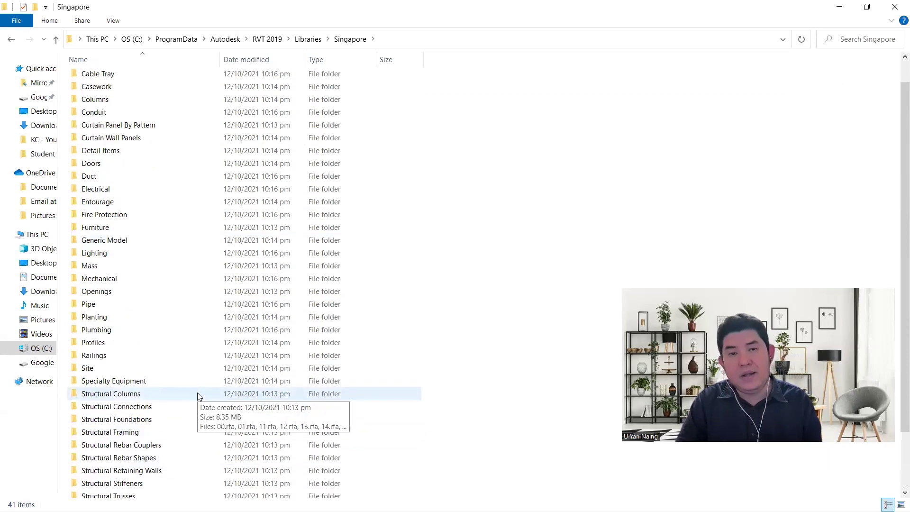
Step: Open the US Metric folder under RVT 2019 Templates to examine the metric template files
click(264, 41)
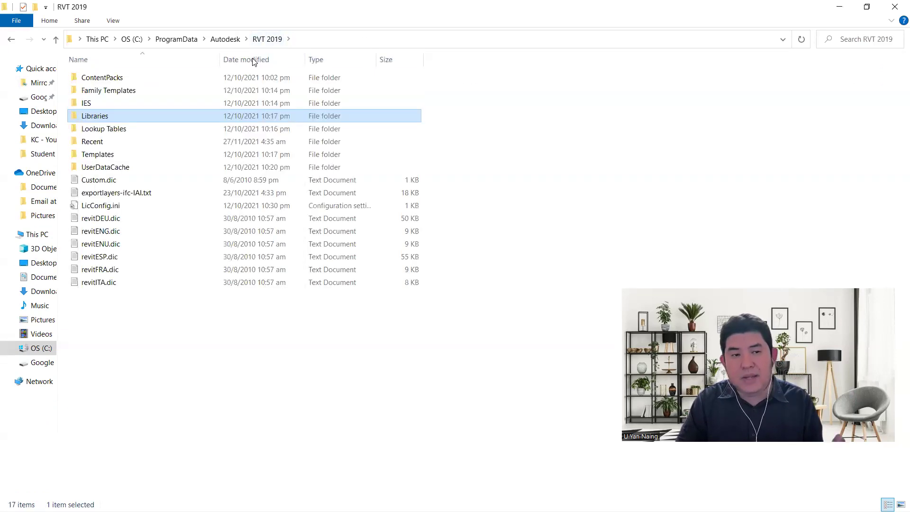
double_click(124, 154)
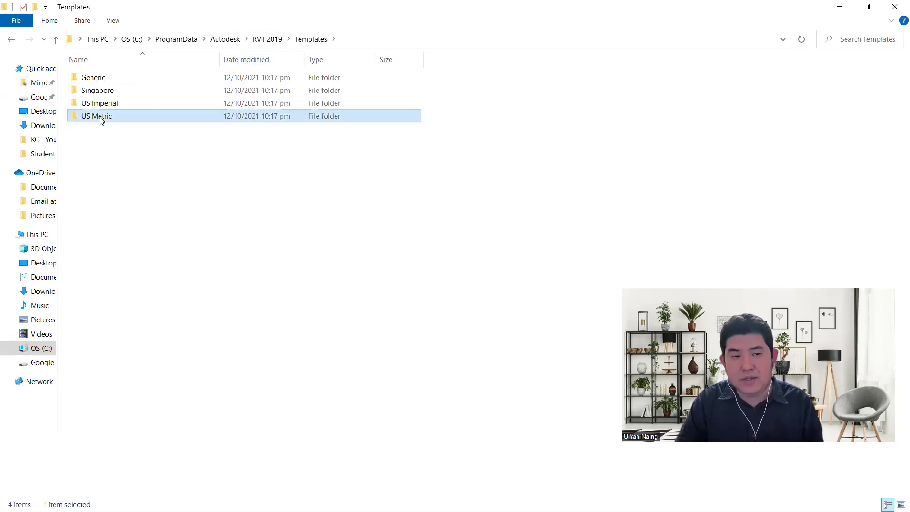
double_click(102, 117)
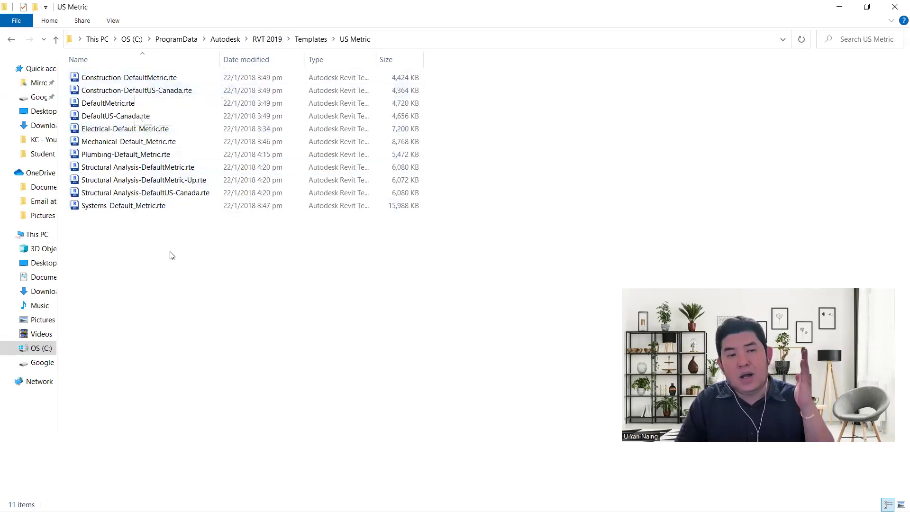
Step: Open the RVT 2022 Templates folder and cut all of its language folders and default template files
click(268, 40)
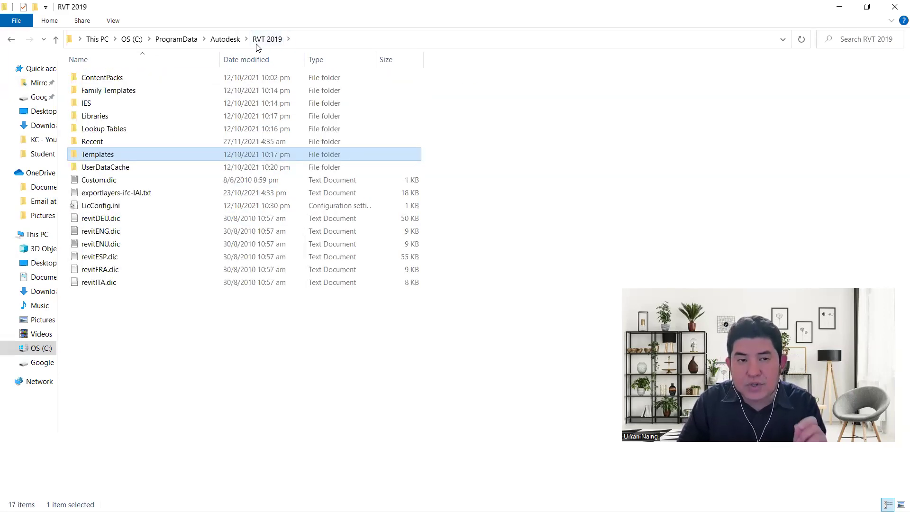
click(230, 41)
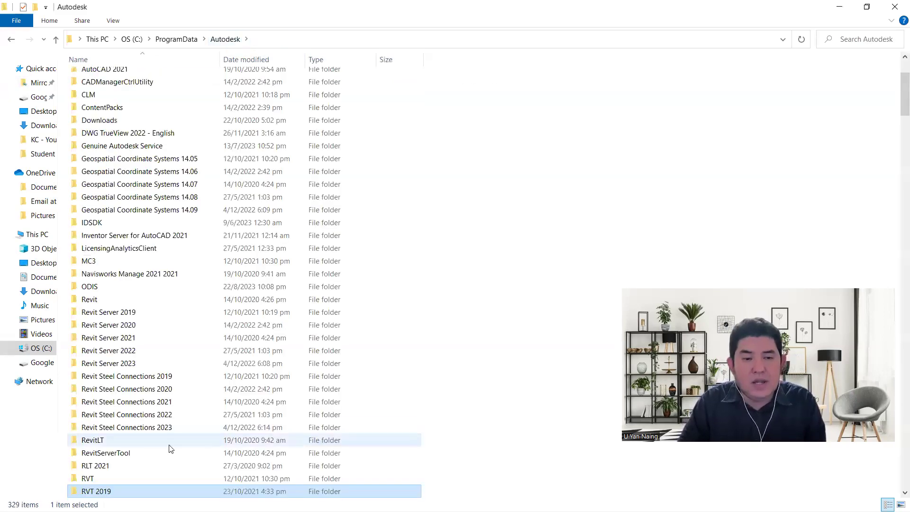
scroll(121, 481, down, 4)
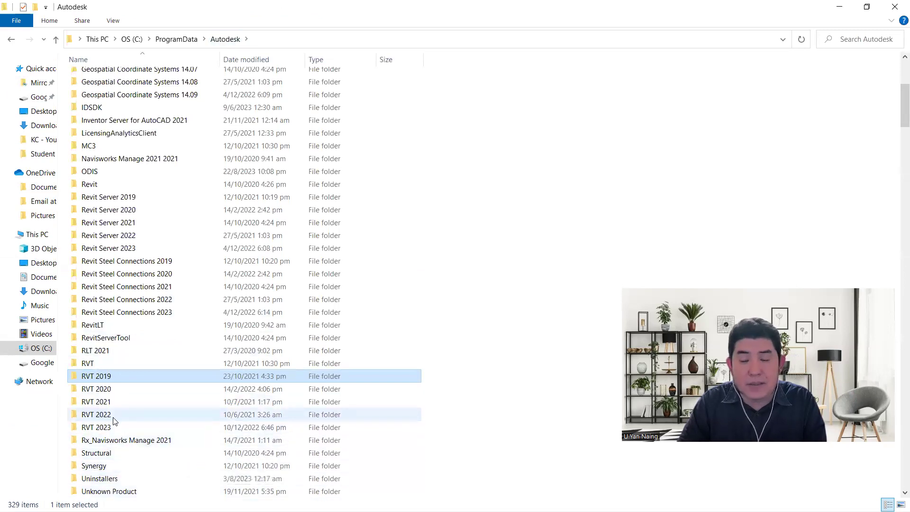
double_click(96, 415)
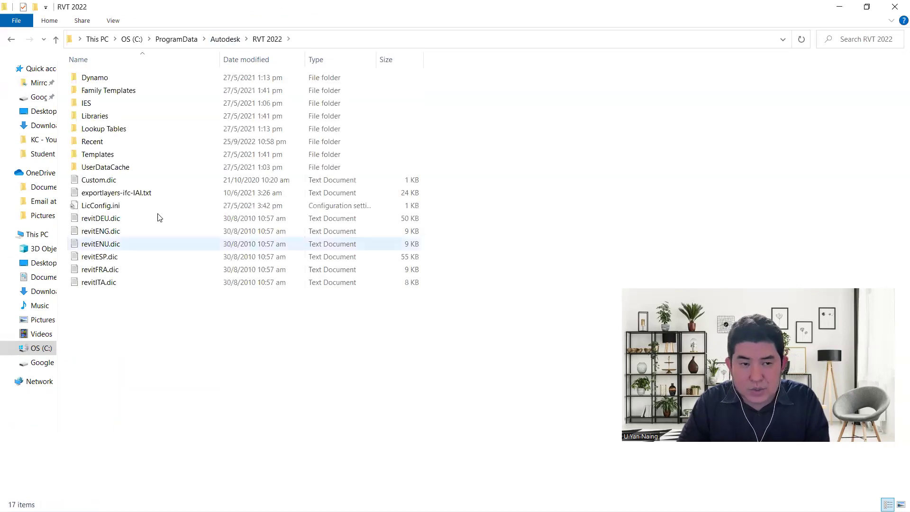
double_click(121, 153)
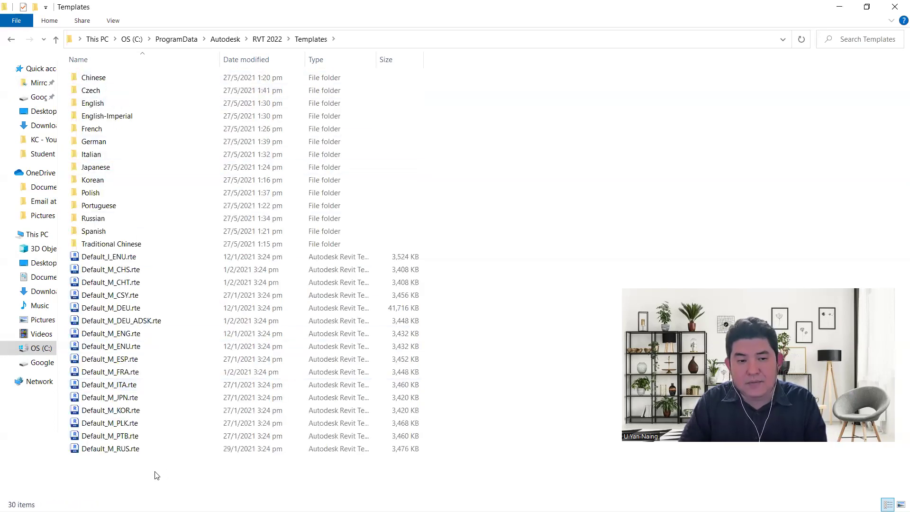
drag(167, 479, 83, 71)
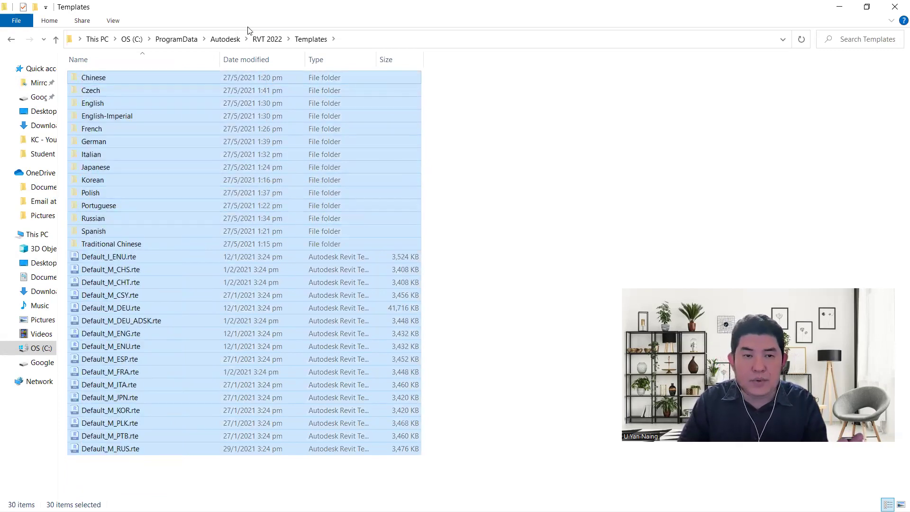
double_click(237, 4)
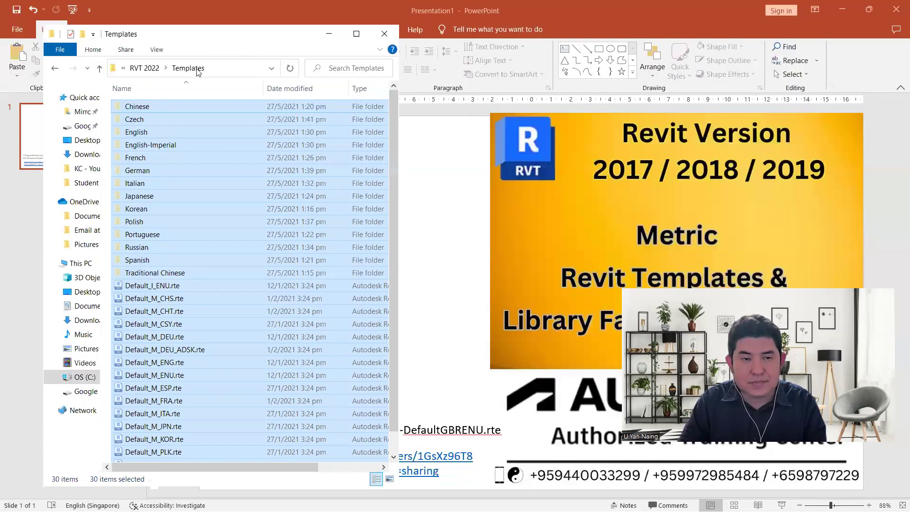
double_click(239, 42)
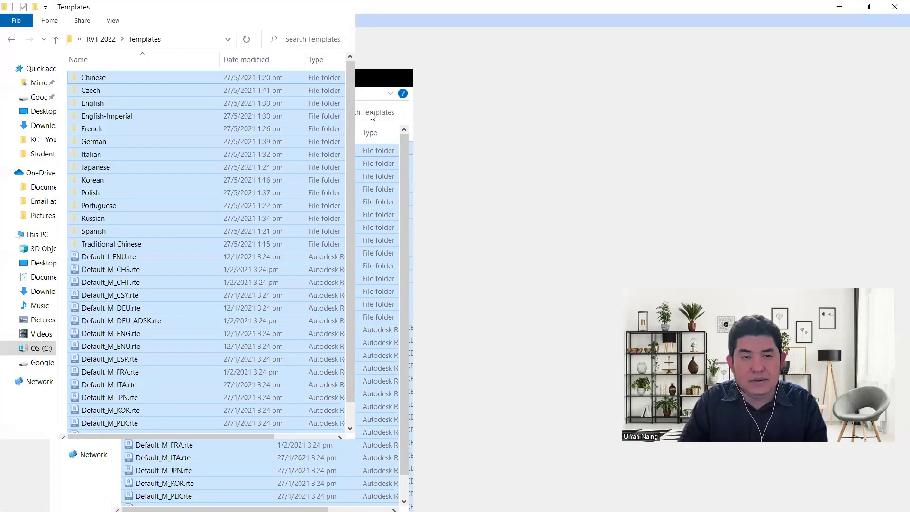
Step: Go up to the RVT 2022 folder and create a new folder there with the default name
click(264, 42)
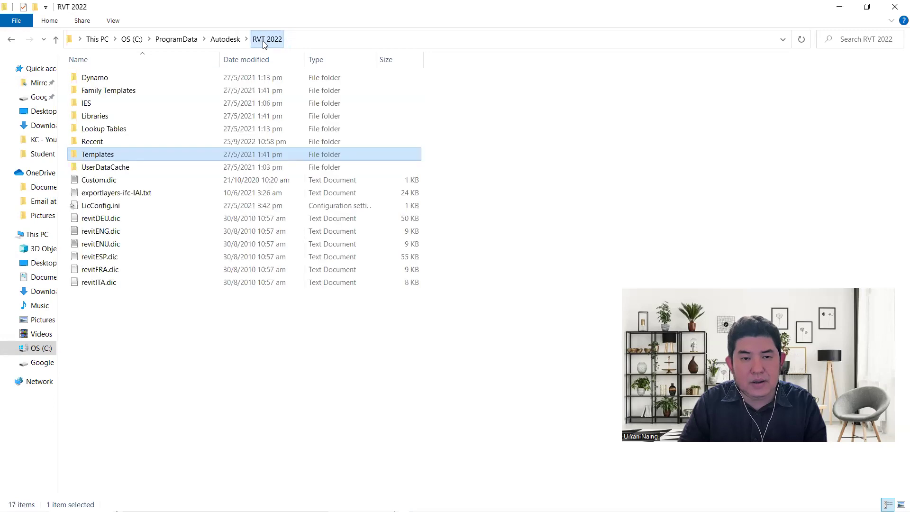
right_click(157, 353)
mouse_move(189, 324)
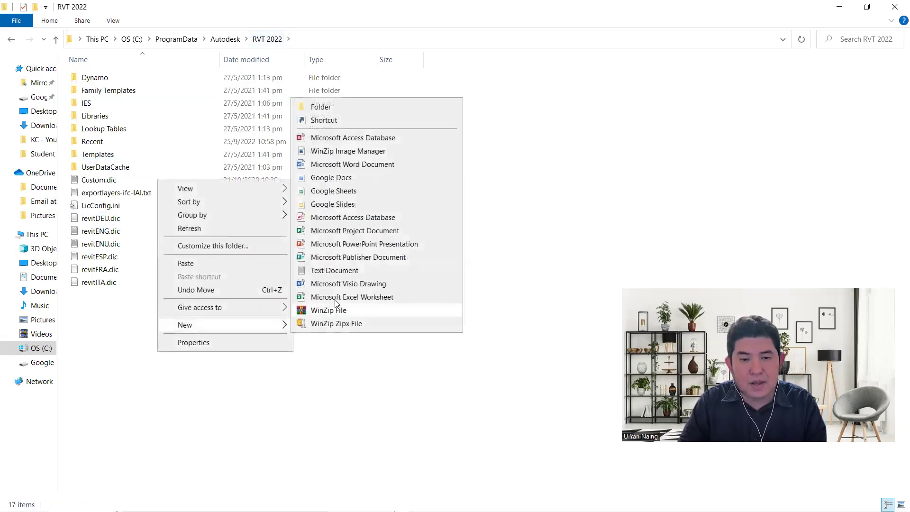
click(319, 107)
click(211, 377)
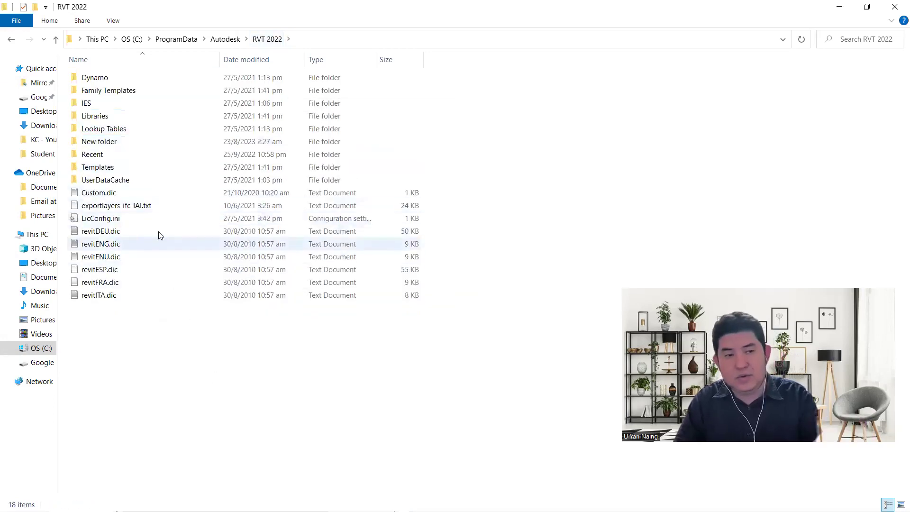
Step: Move the cut template folders and files into New folder, granting administrator permission for the move
double_click(122, 142)
key(ctrl+v)
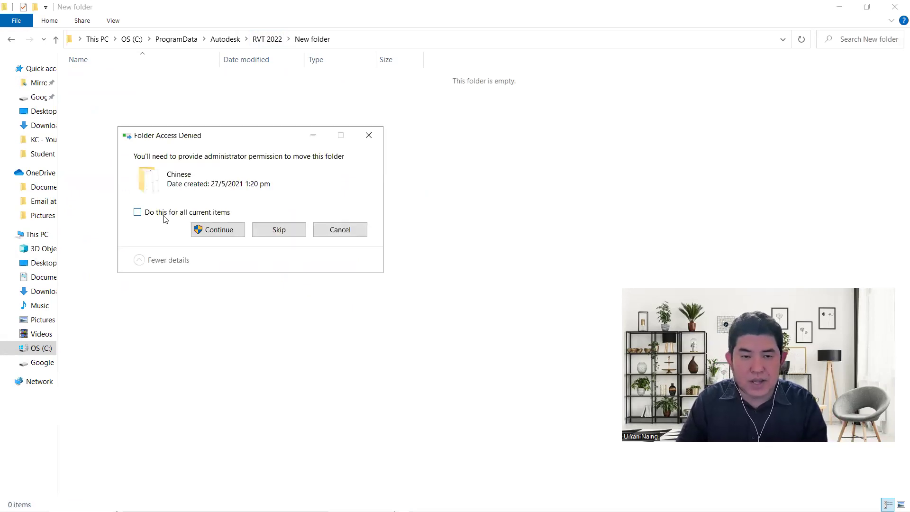
click(211, 230)
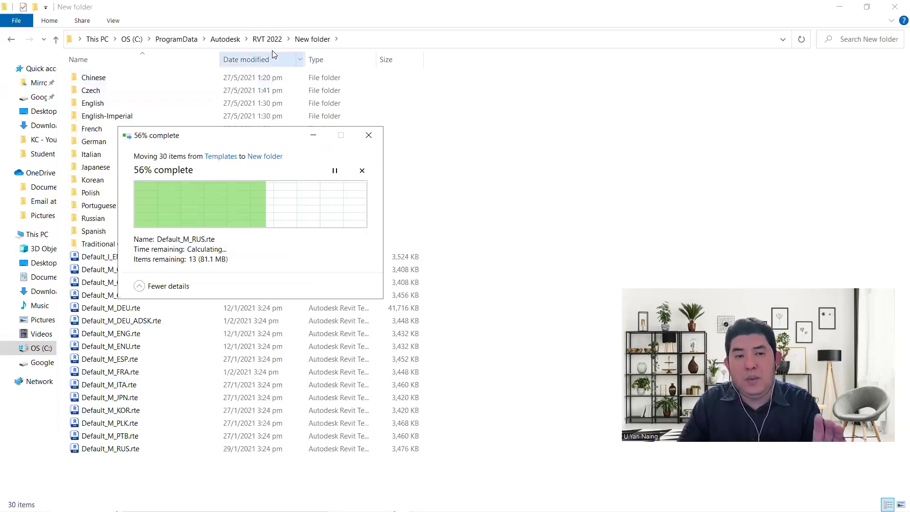
Step: Go back up to the RVT 2022 folder and open its Templates folder to check its contents
click(267, 39)
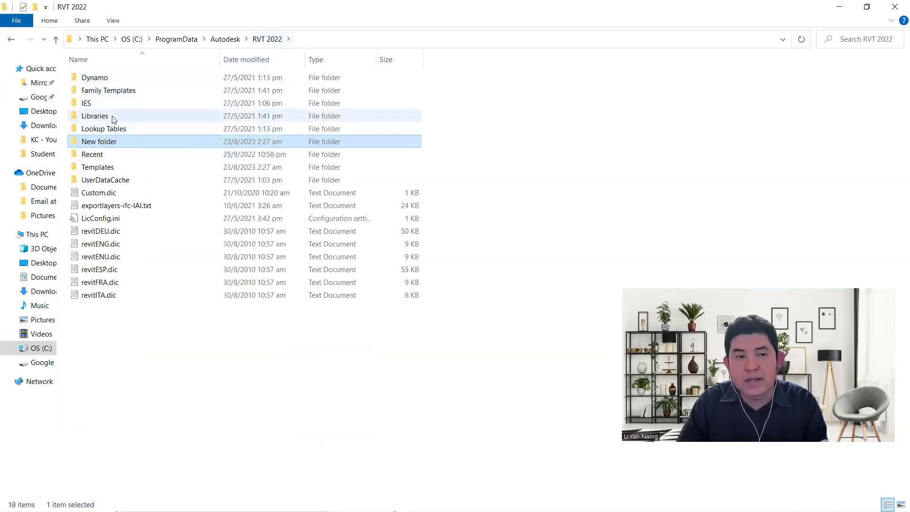
double_click(138, 167)
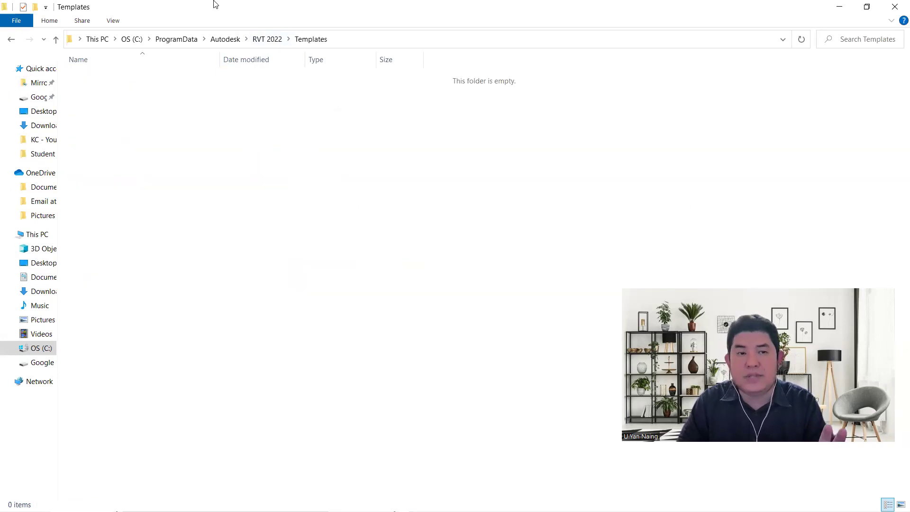
key(super+Down)
Step: Search Windows for "rev", launch Revit 2022, and maximise its window
click(442, 346)
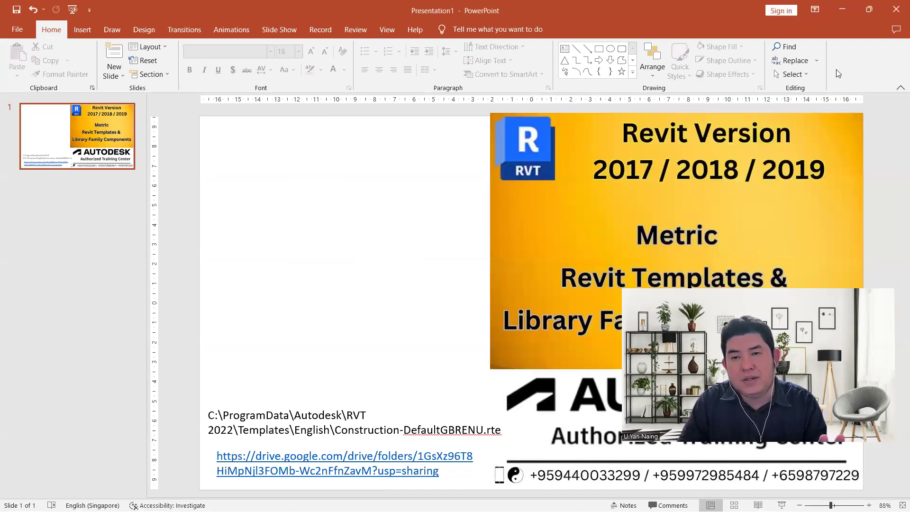
key(alt+Tab)
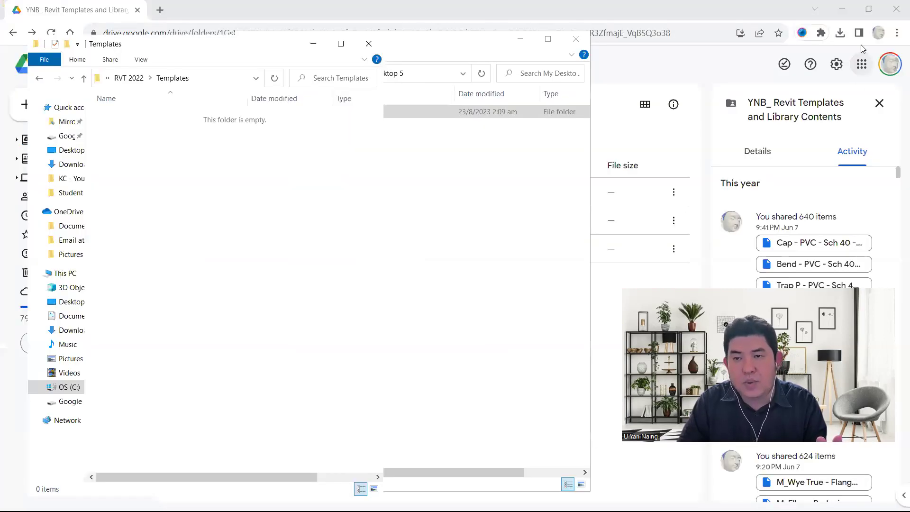
click(841, 9)
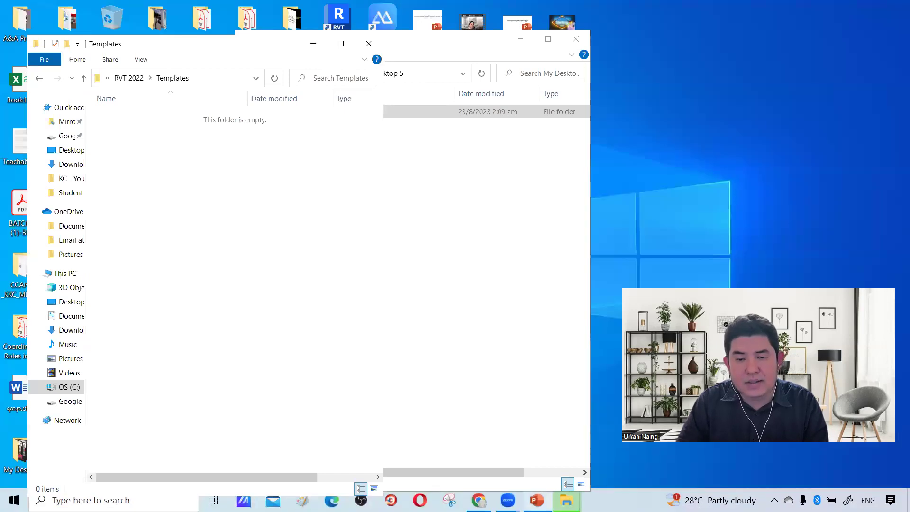
click(90, 500)
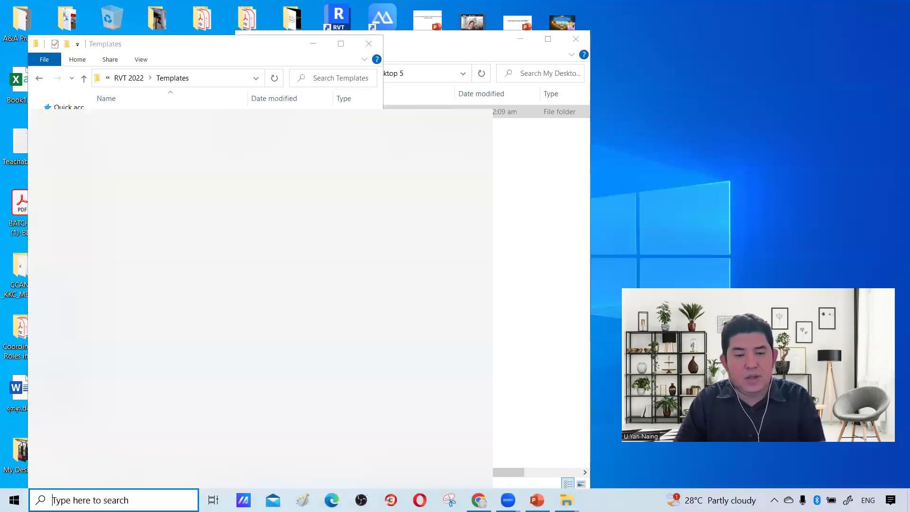
text(rev)
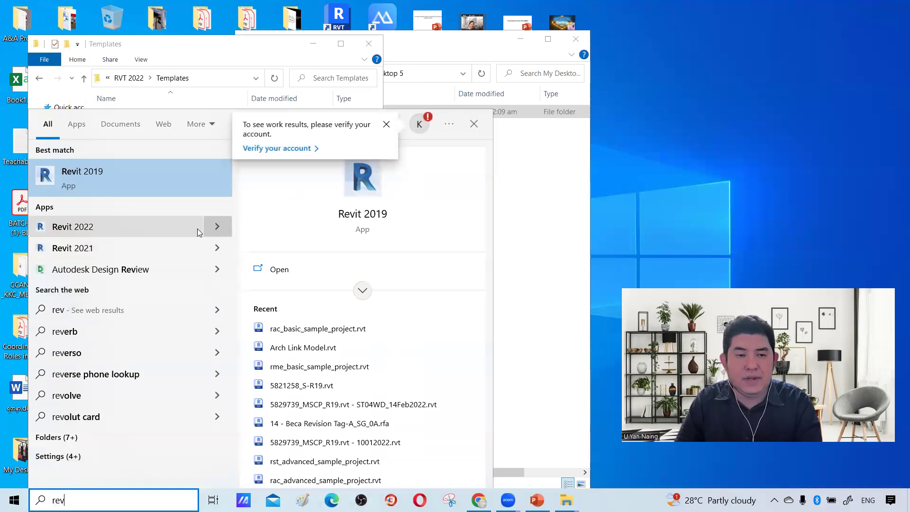
click(163, 225)
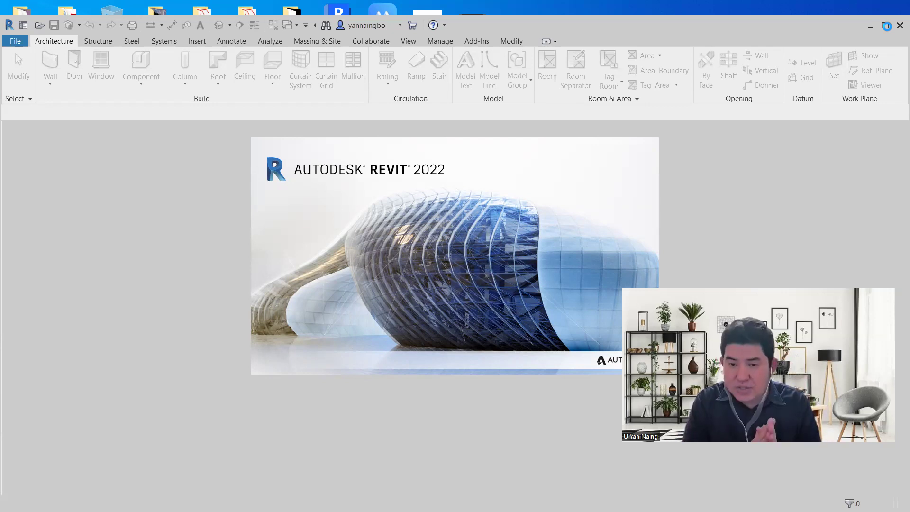
click(885, 26)
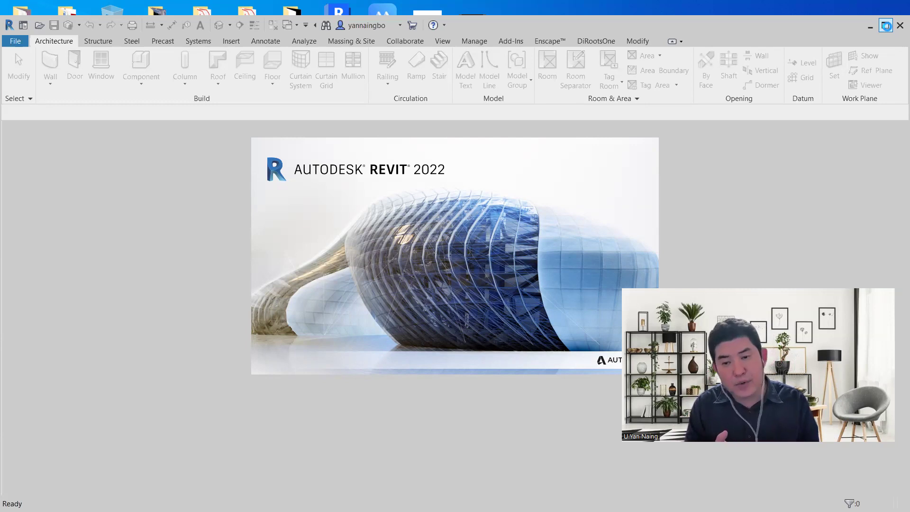
click(886, 26)
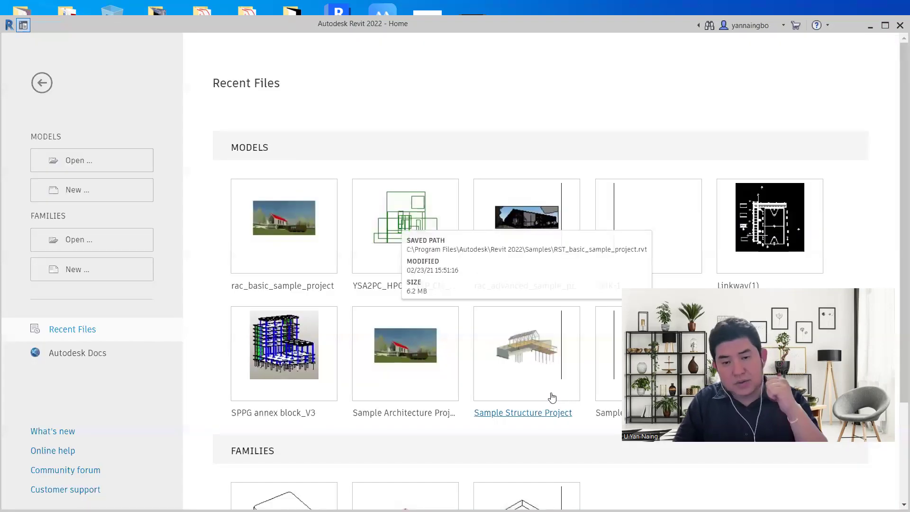
click(884, 25)
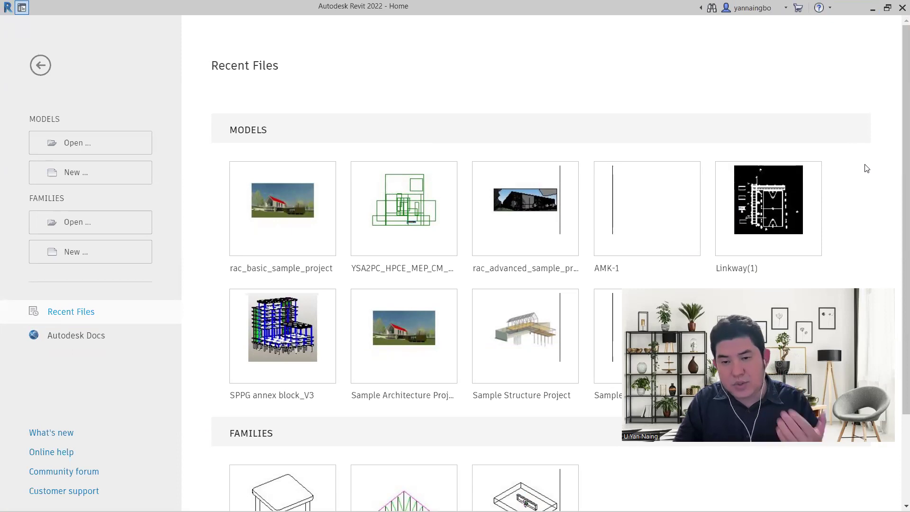
Step: Begin a new model project to examine the available template file choices, and cancel it
click(85, 176)
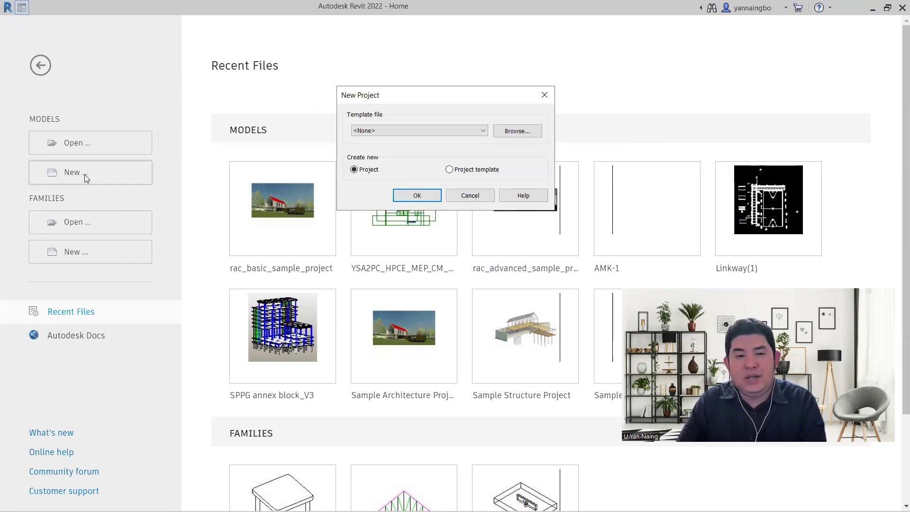
click(455, 132)
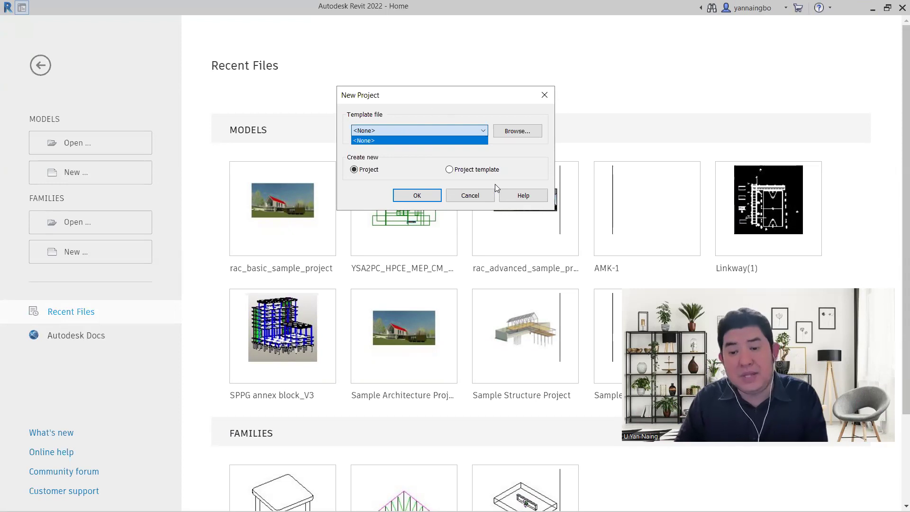
click(474, 199)
click(474, 196)
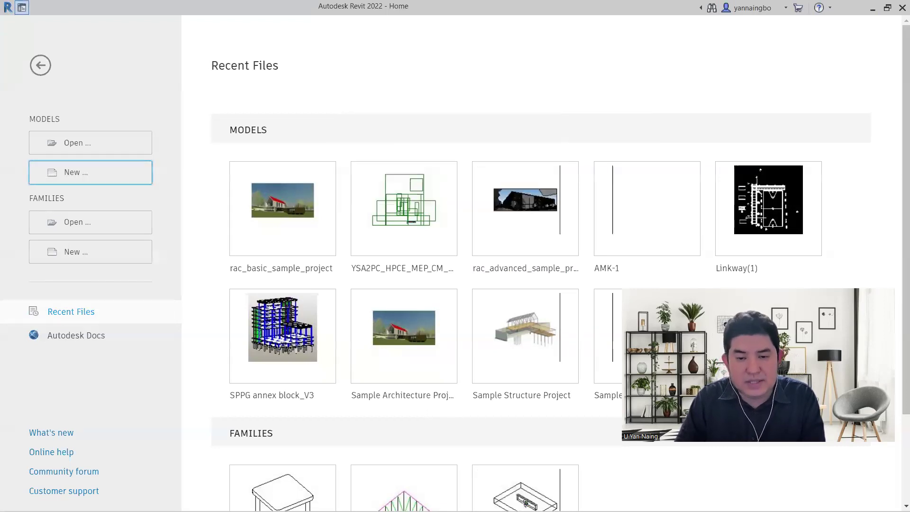
Step: Switch to PowerPoint, select the Google Drive link text on the slide, and restore the window to a smaller size
click(872, 8)
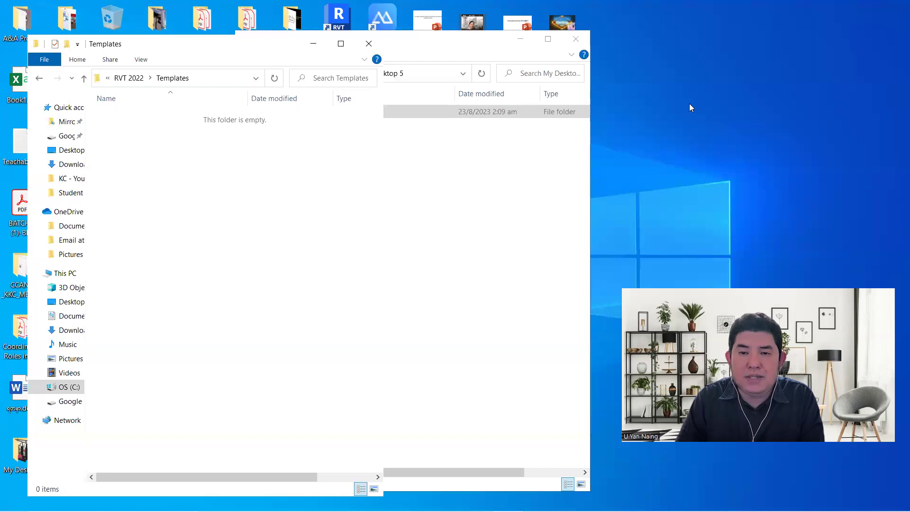
click(549, 500)
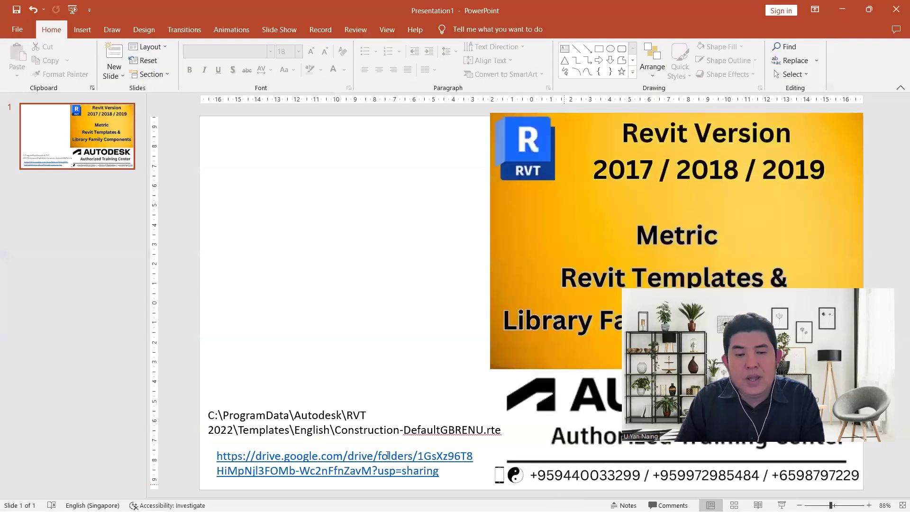
click(350, 461)
drag(445, 474, 219, 448)
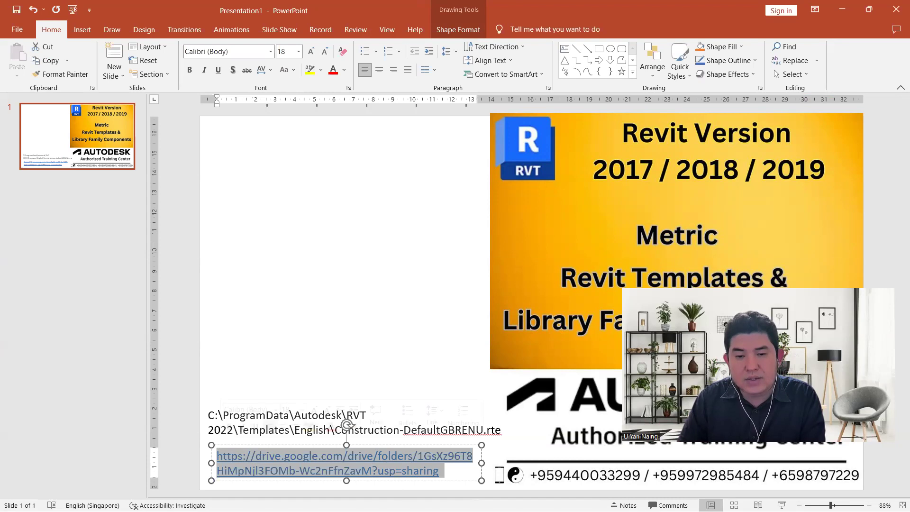
double_click(619, 5)
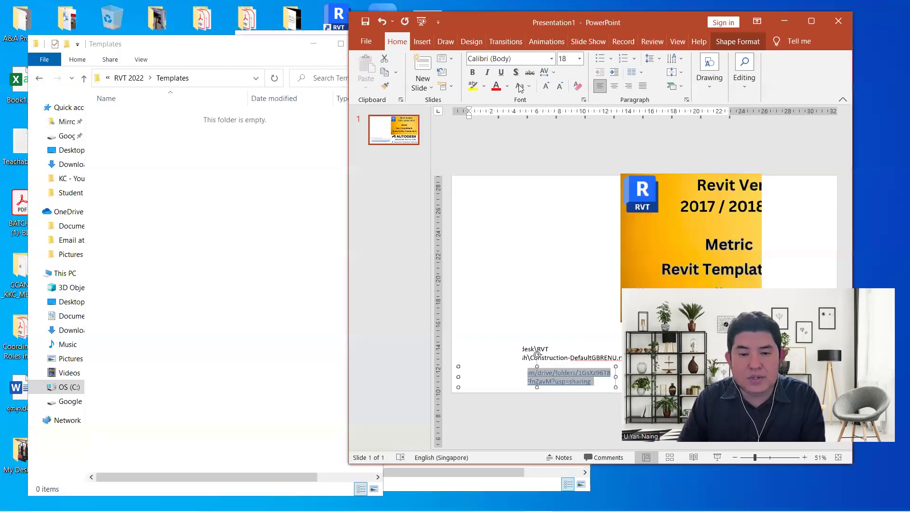
Step: Switch to Google Drive in Chrome and select the RVT 2017, RVT 2018 and RVT 2019 folders one by one to show the shared content
click(440, 502)
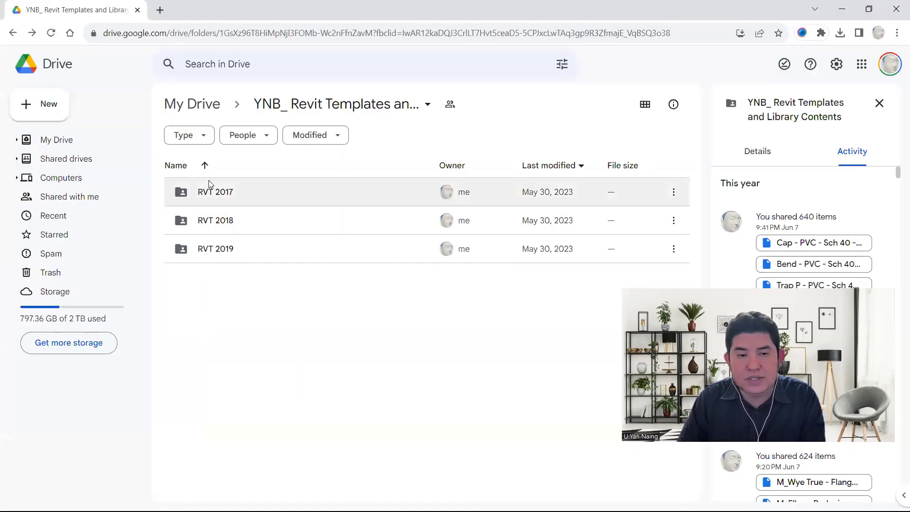
click(238, 193)
click(238, 223)
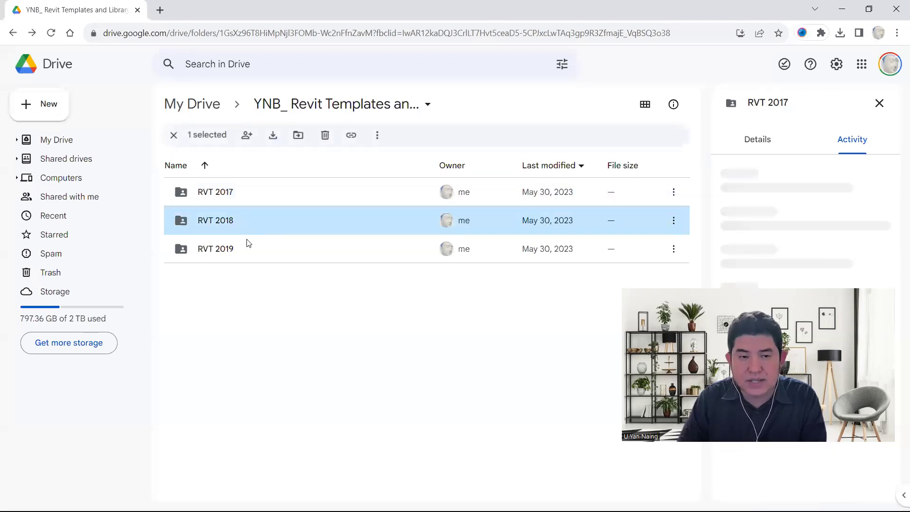
click(248, 244)
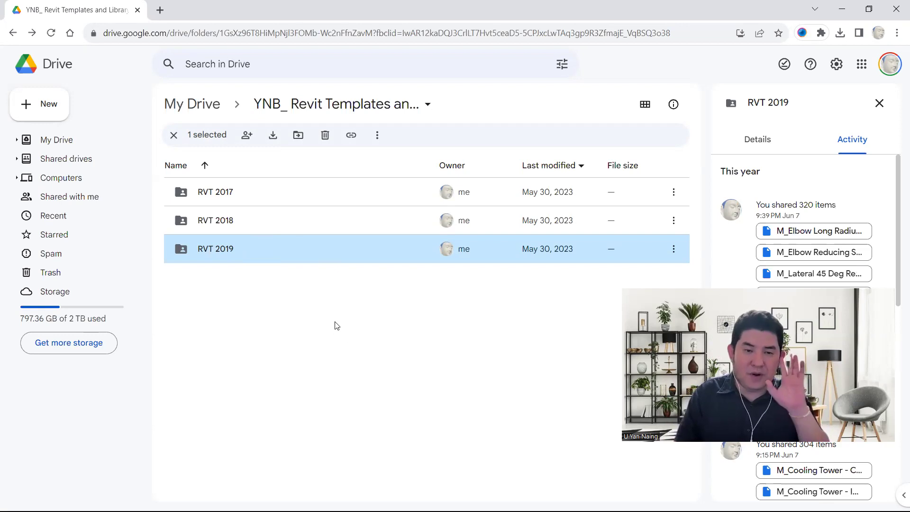
right_click(267, 254)
click(214, 392)
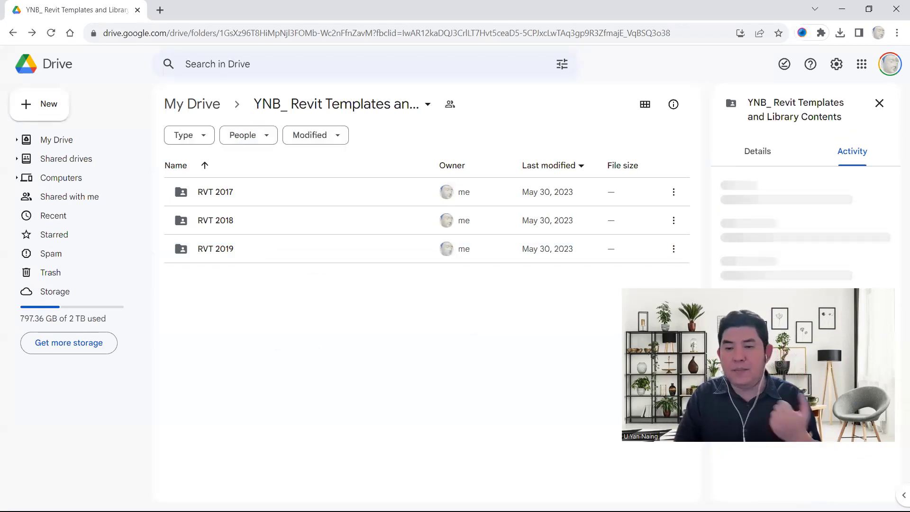
Step: Switch to File Explorer, go up to the Autodesk folder, reopen RVT 2022, and select all of its contents to show them
click(841, 9)
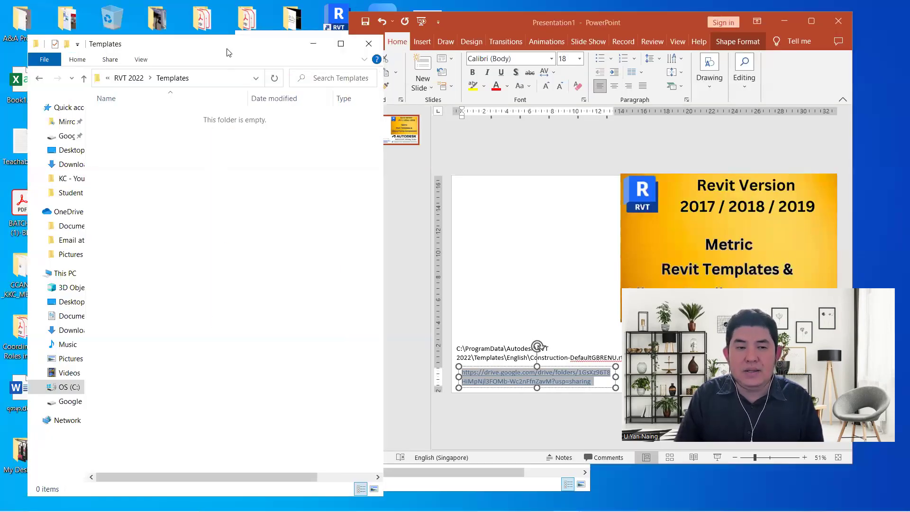
drag(226, 52, 365, 45)
click(473, 42)
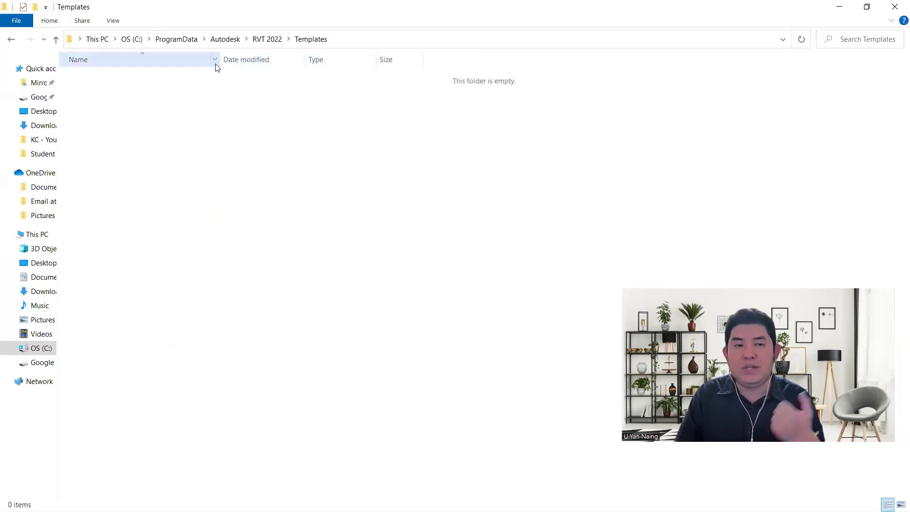
click(273, 41)
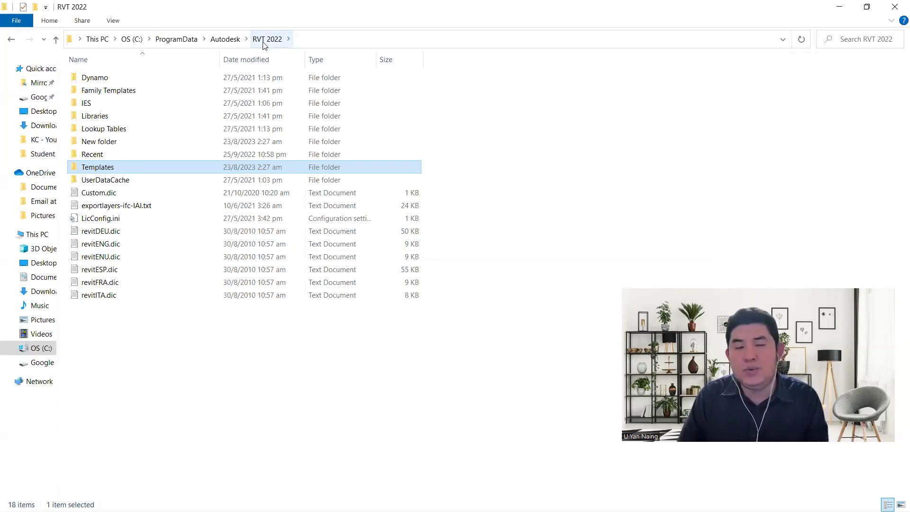
click(227, 40)
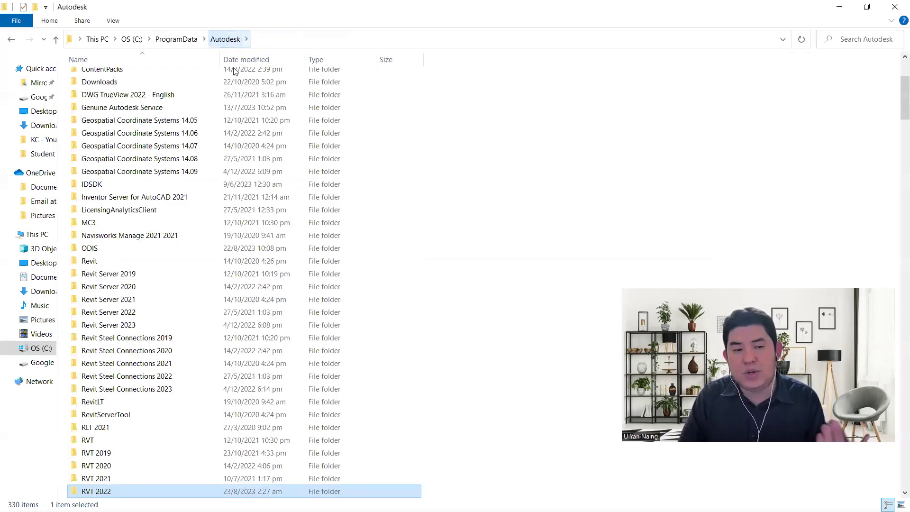
double_click(149, 490)
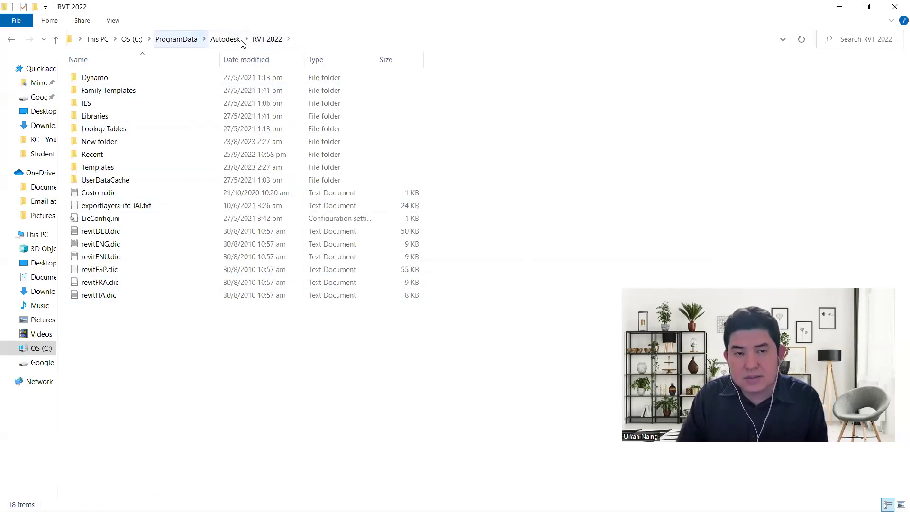
drag(203, 370, 91, 71)
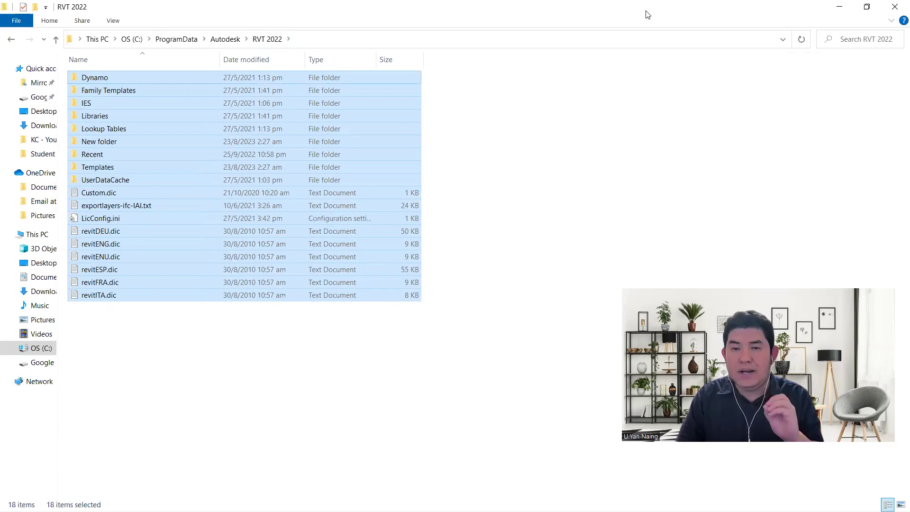
click(839, 7)
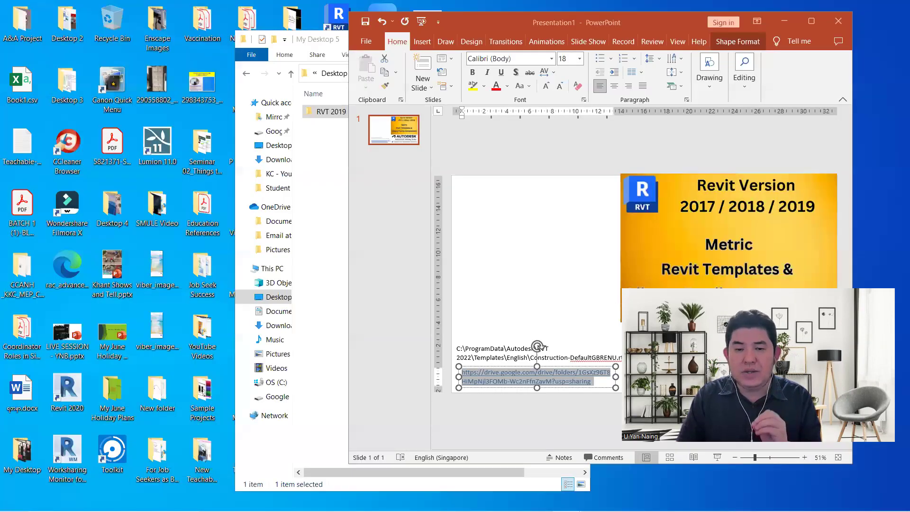
Step: Switch to Revit 2022, leave the Home screen, and open the File Locations settings in Options
click(132, 501)
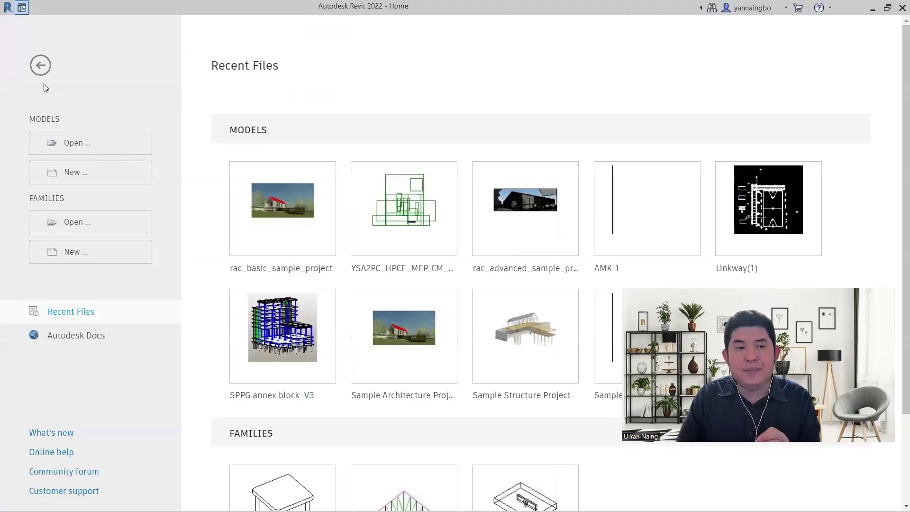
click(40, 67)
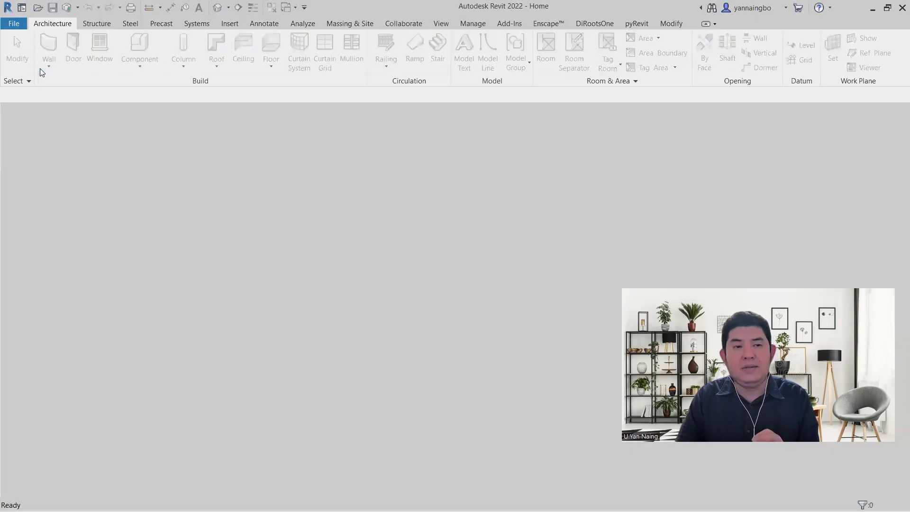
click(14, 23)
click(182, 323)
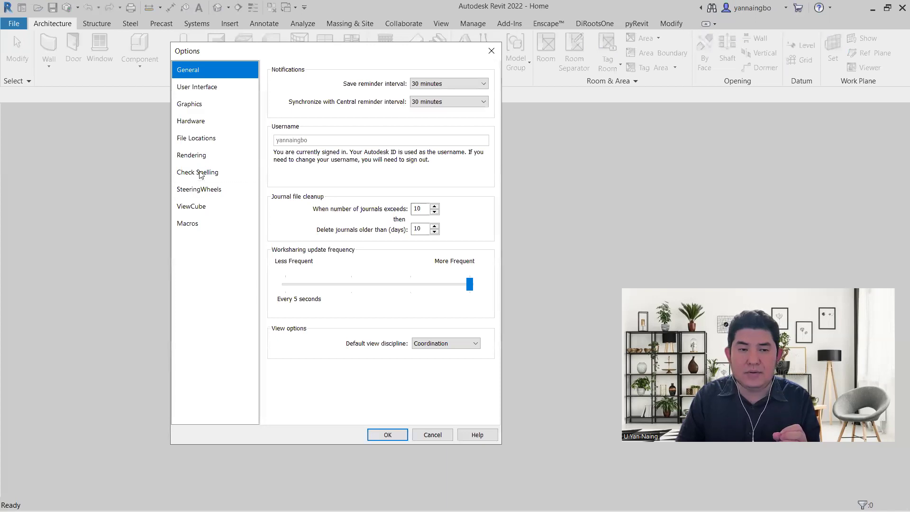
click(195, 138)
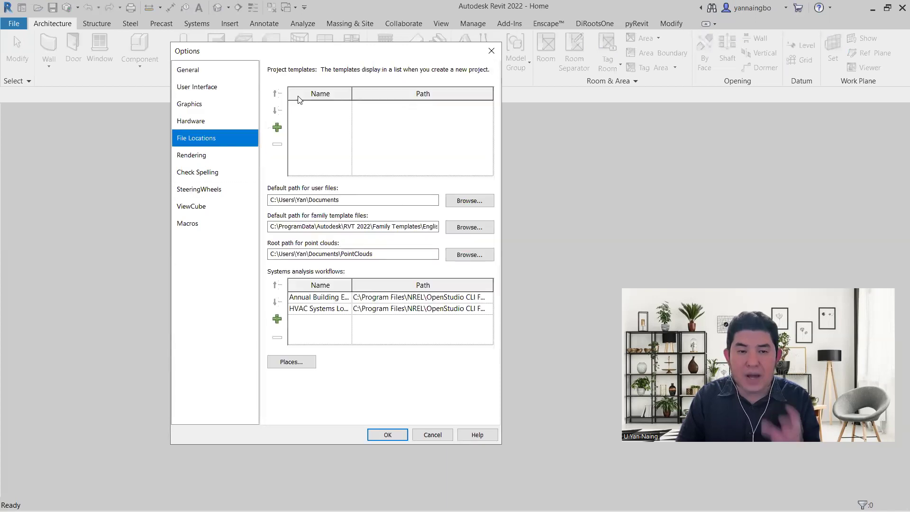
click(277, 127)
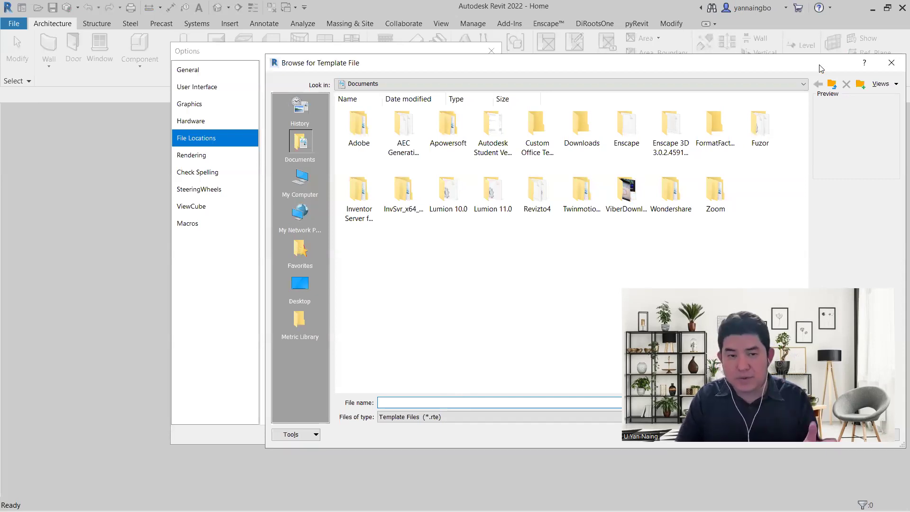
drag(821, 68, 606, 105)
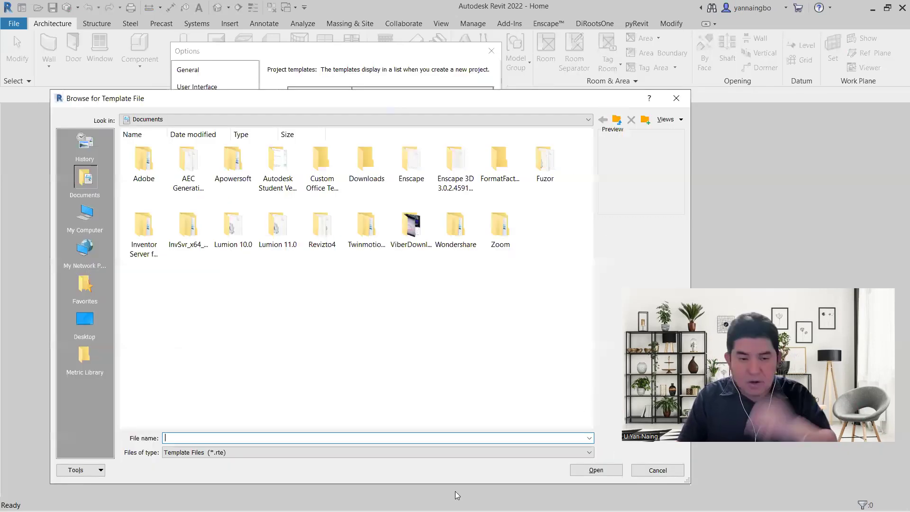
click(651, 470)
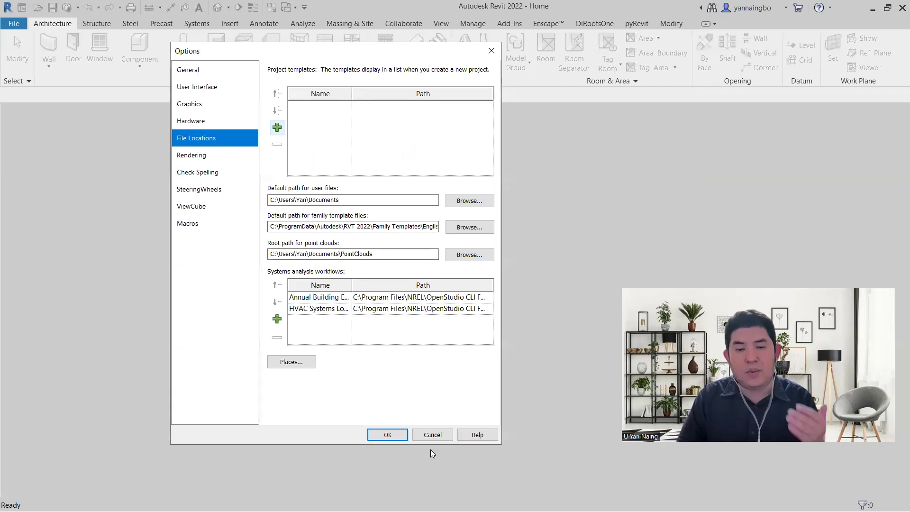
click(432, 434)
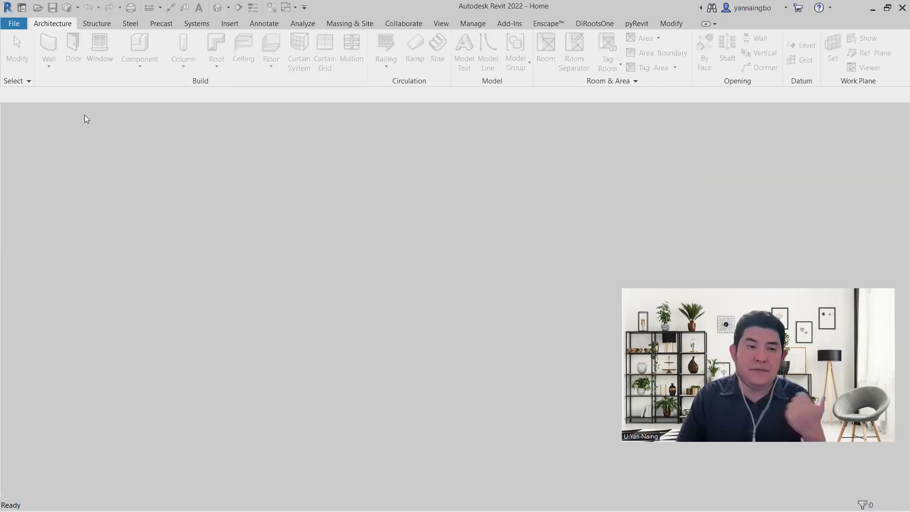
Step: Switch to File Explorer, maximize the My Desktop 5 window and open its RVT 2019 folder
click(872, 9)
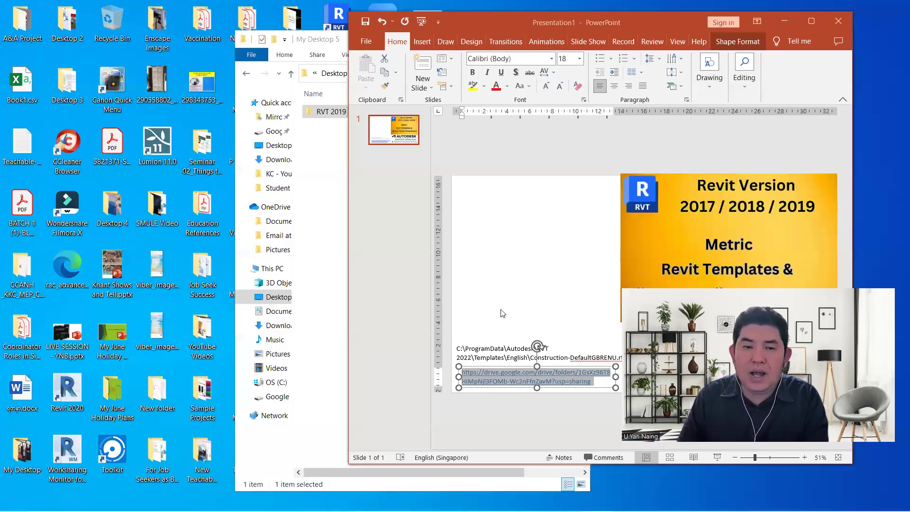
click(330, 207)
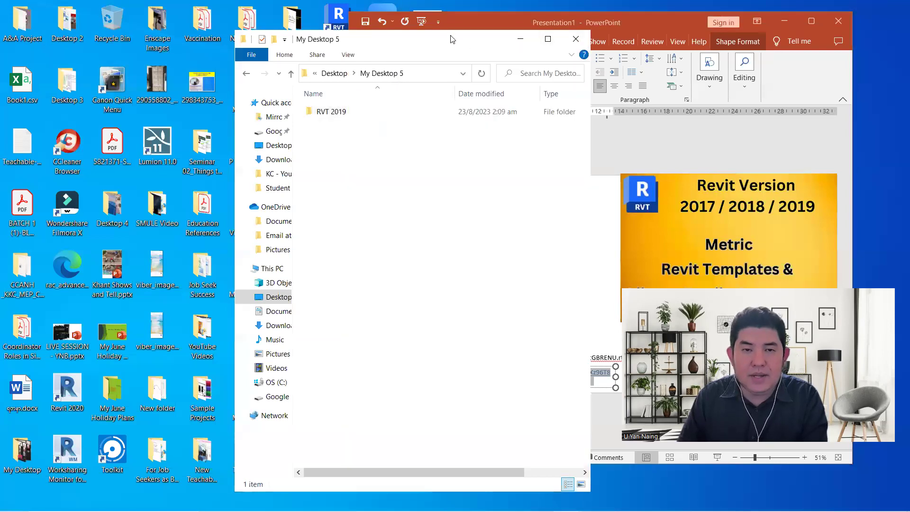
drag(447, 38, 303, 37)
double_click(403, 44)
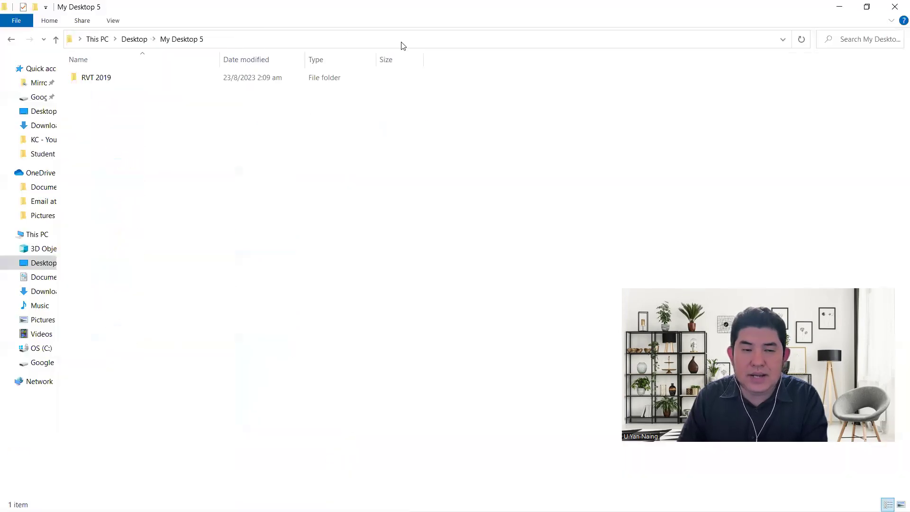
double_click(102, 84)
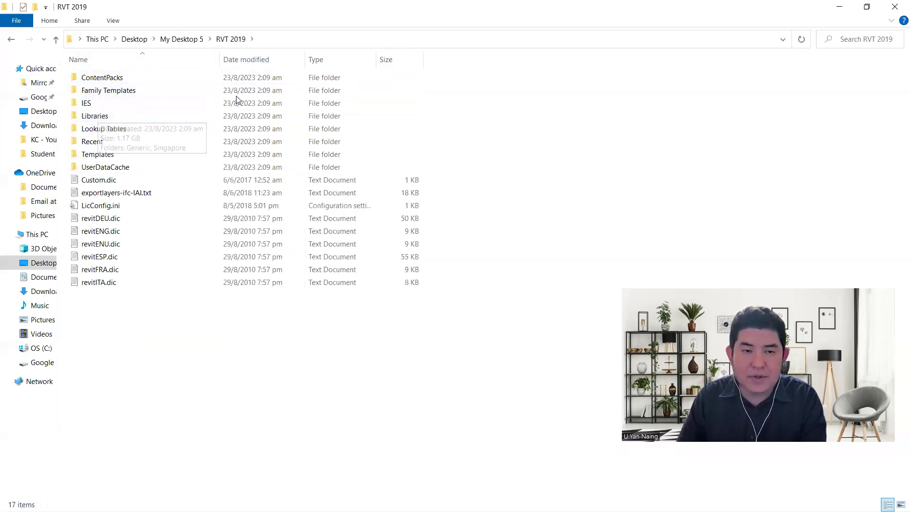
click(285, 38)
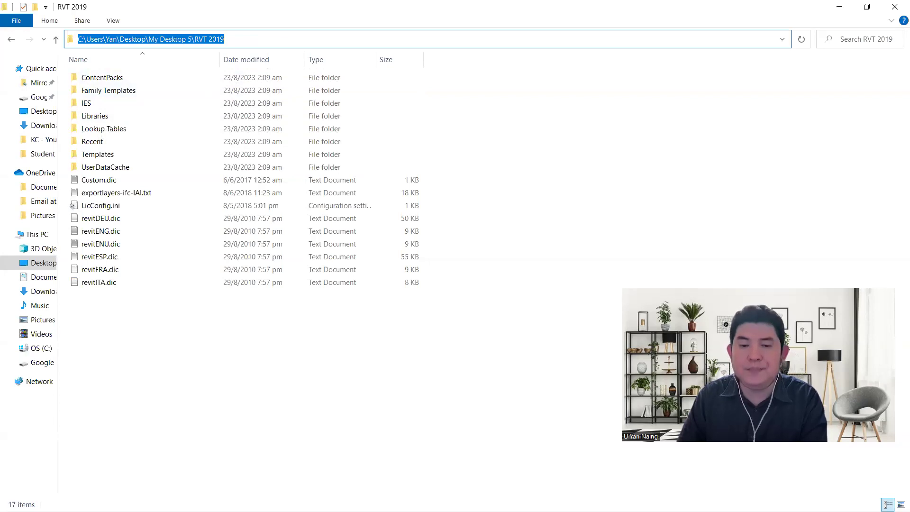
click(295, 406)
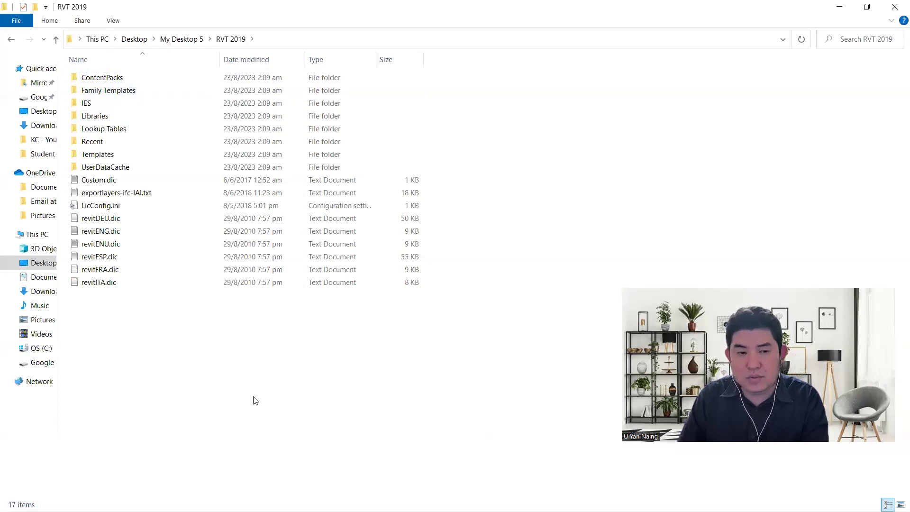
Step: Open the Singapore folder inside the RVT 2019 Templates folder and copy its folder path
double_click(97, 154)
double_click(109, 93)
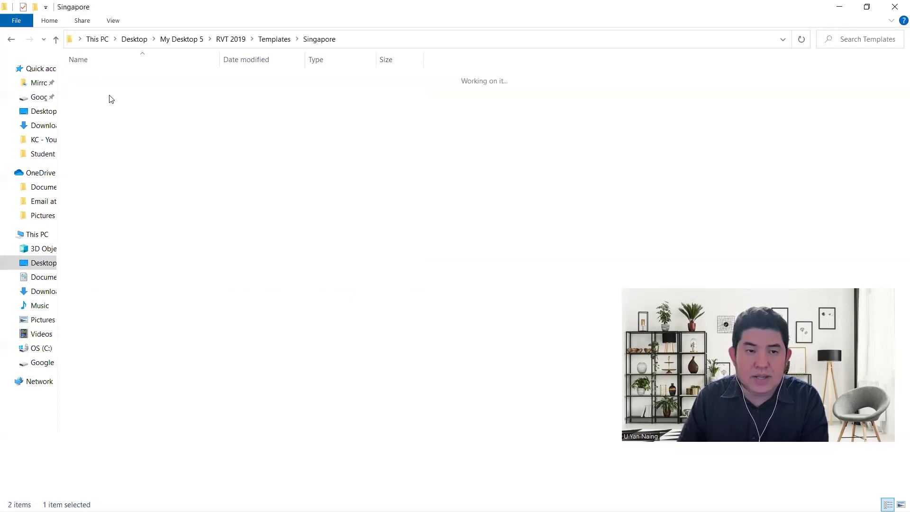
click(392, 40)
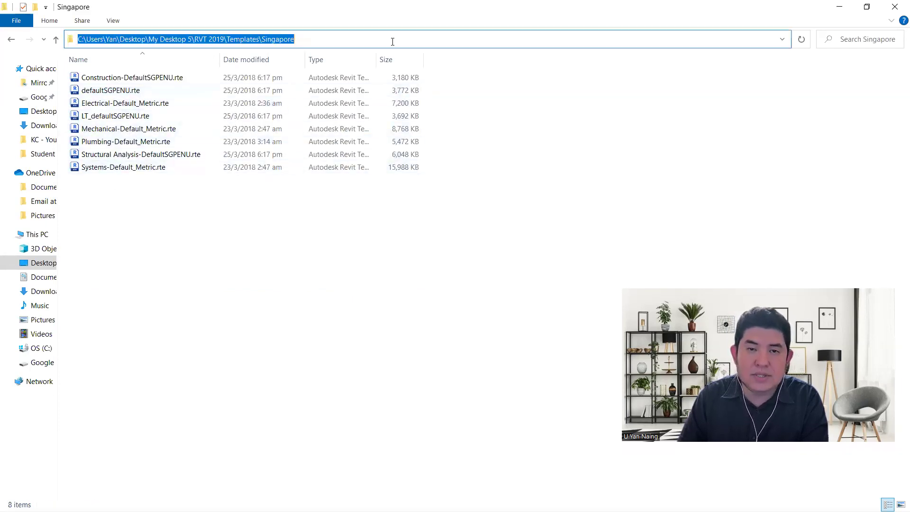
right_click(395, 44)
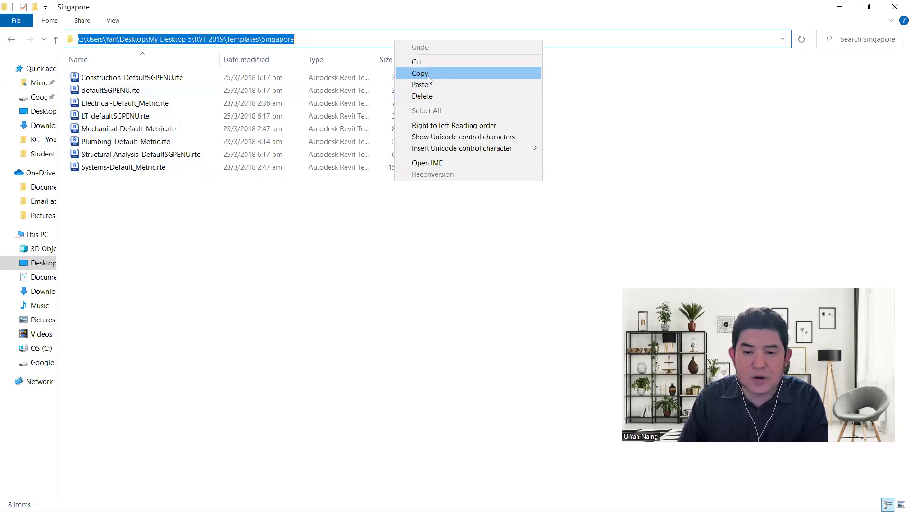
click(420, 73)
Step: Switch to Revit, start a new project and browse for its template in the Singapore folder using the copied path
click(839, 7)
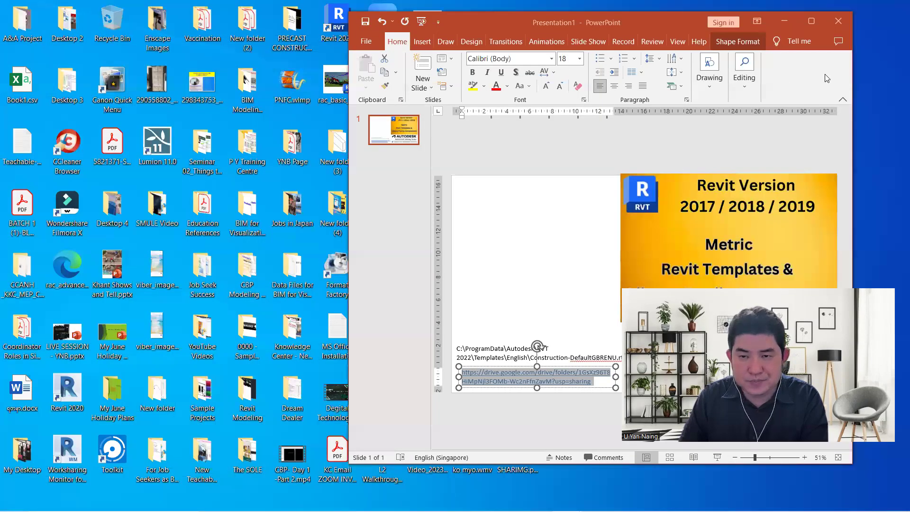
click(811, 21)
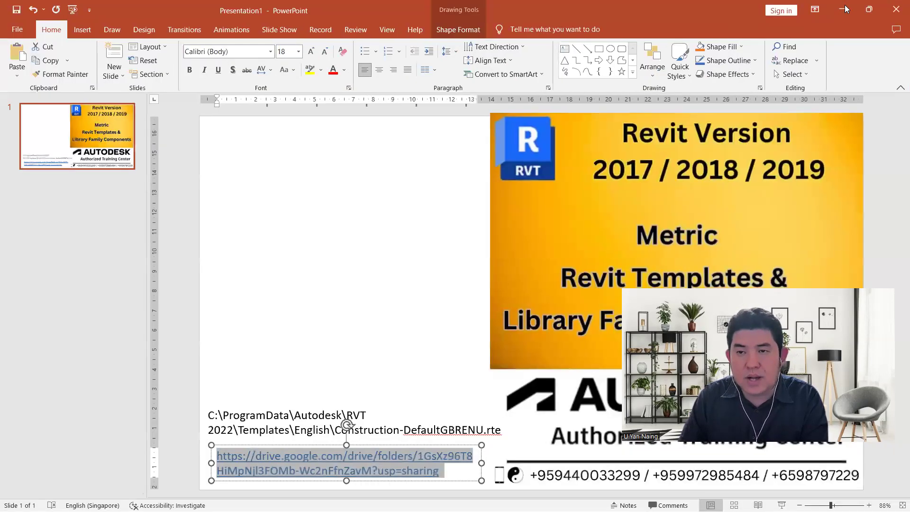
click(842, 9)
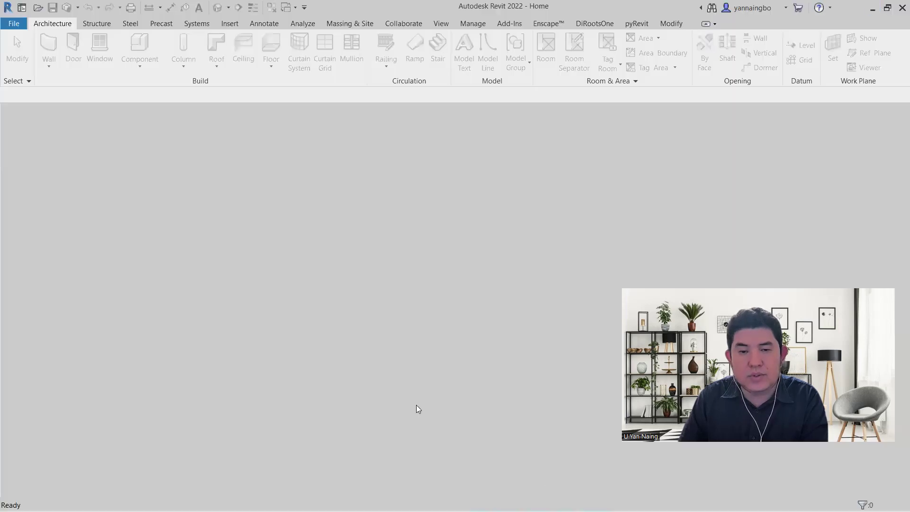
click(7, 28)
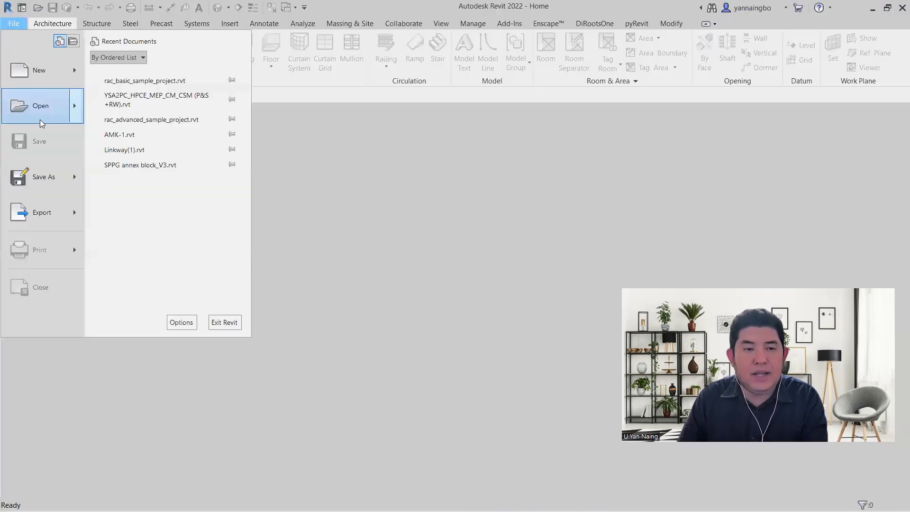
click(29, 71)
click(517, 131)
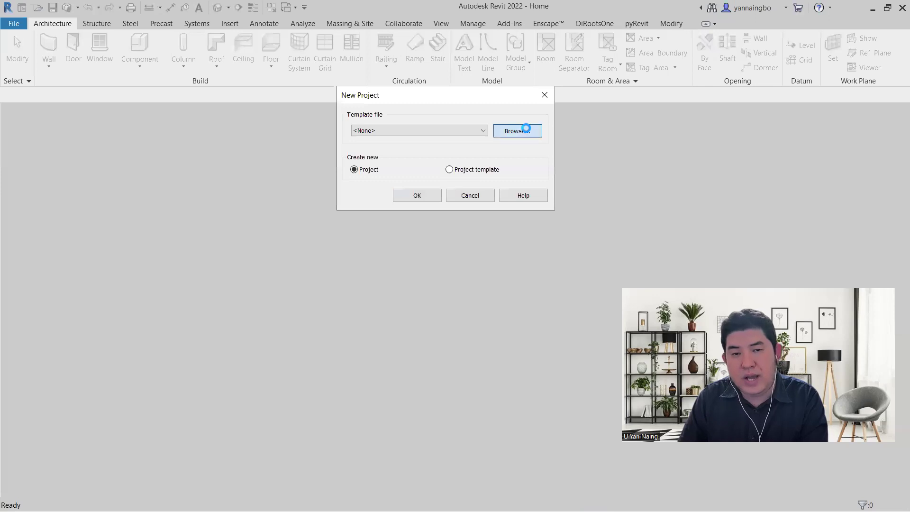
right_click(330, 439)
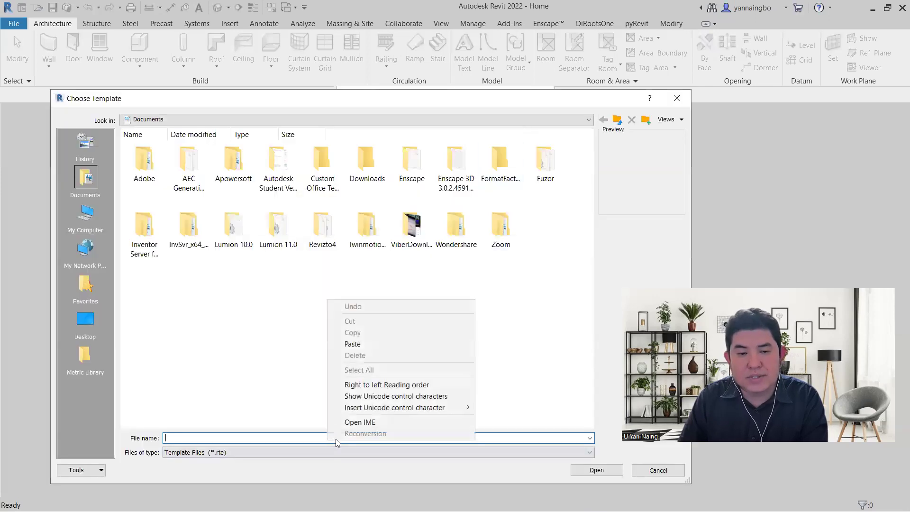
click(374, 346)
click(596, 469)
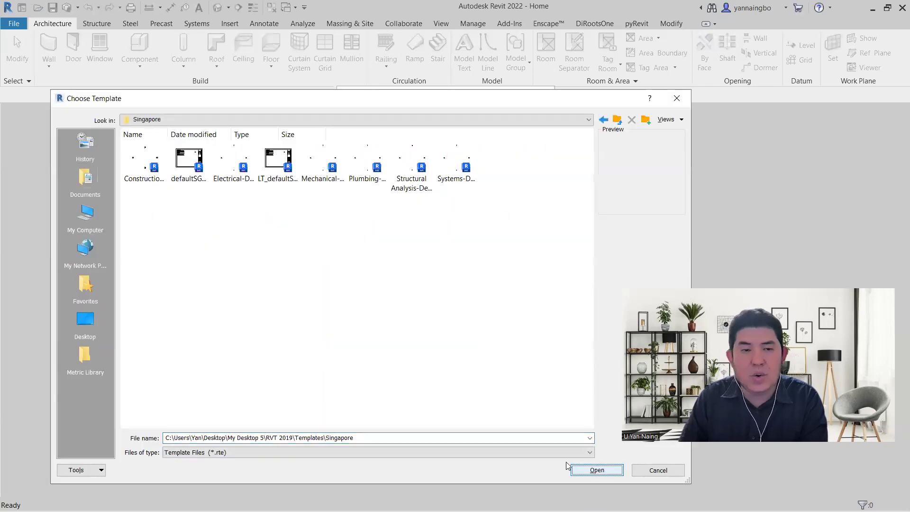
Step: Preview the Construction, Electrical and Mechanical-Default_Metric templates one by one, then cancel the new project
click(144, 164)
click(233, 166)
click(321, 181)
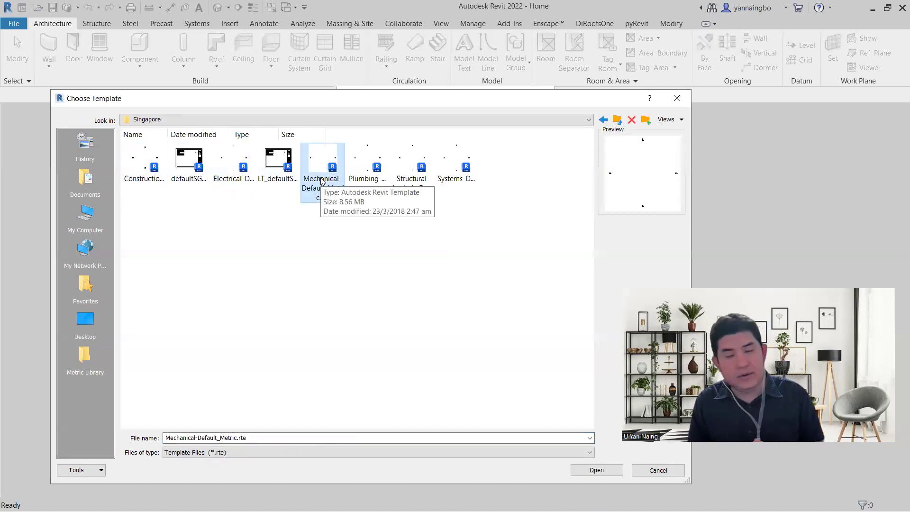
click(648, 471)
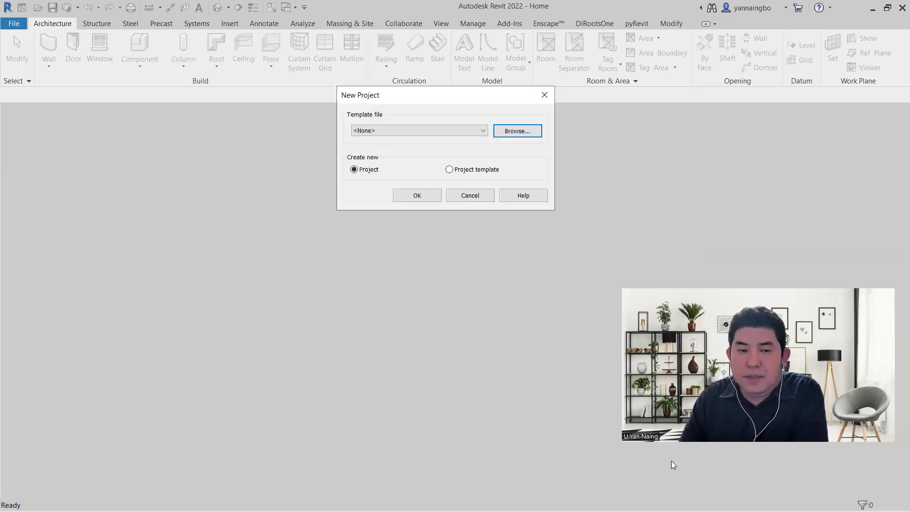
click(483, 196)
Step: Switch to File Explorer, go up to the RVT 2019 folder and select all of its contents to show them
click(872, 9)
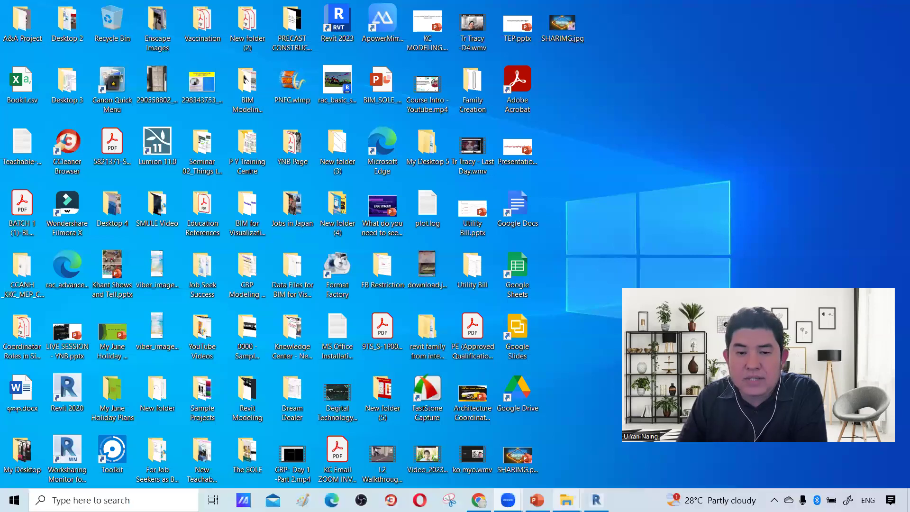
mouse_move(566, 499)
click(635, 469)
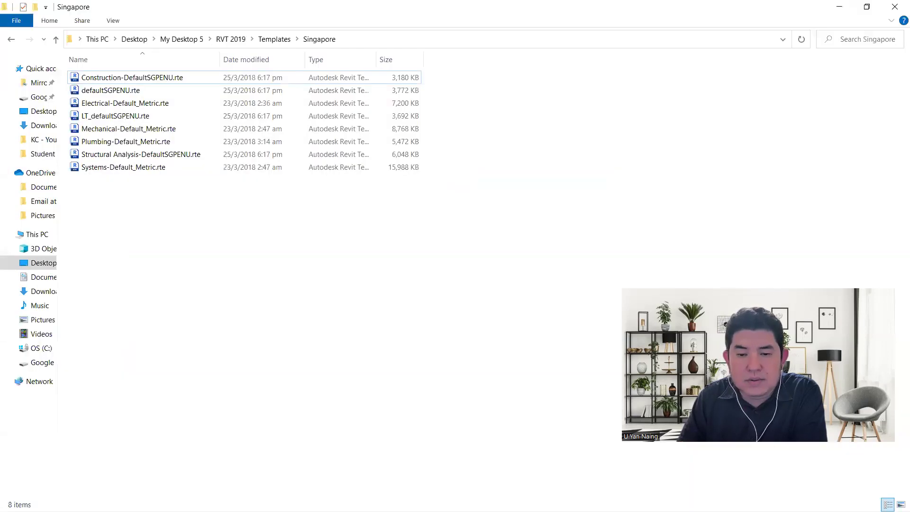
click(230, 38)
drag(169, 332, 109, 93)
right_click(109, 93)
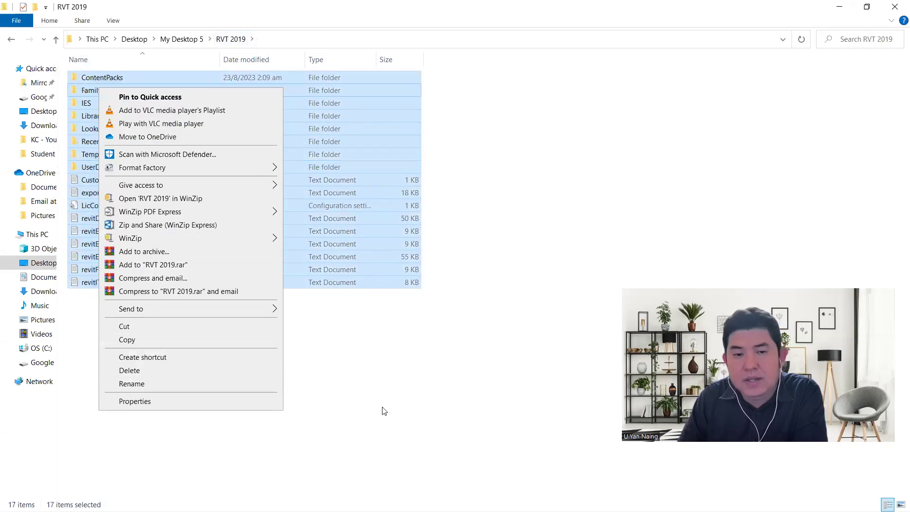
click(831, 112)
Step: Switch to the RVT 2022 folder window, select all of its contents to show them, and clear the selection
click(839, 7)
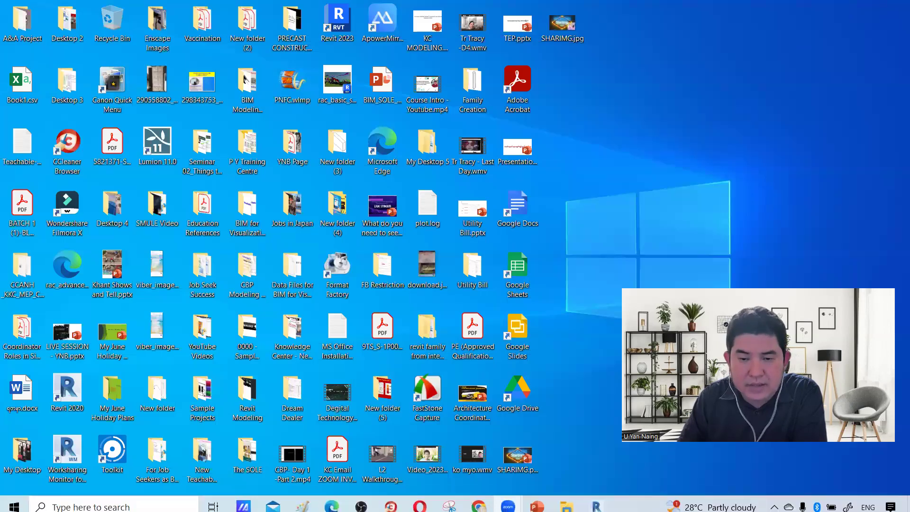
mouse_move(566, 500)
click(533, 471)
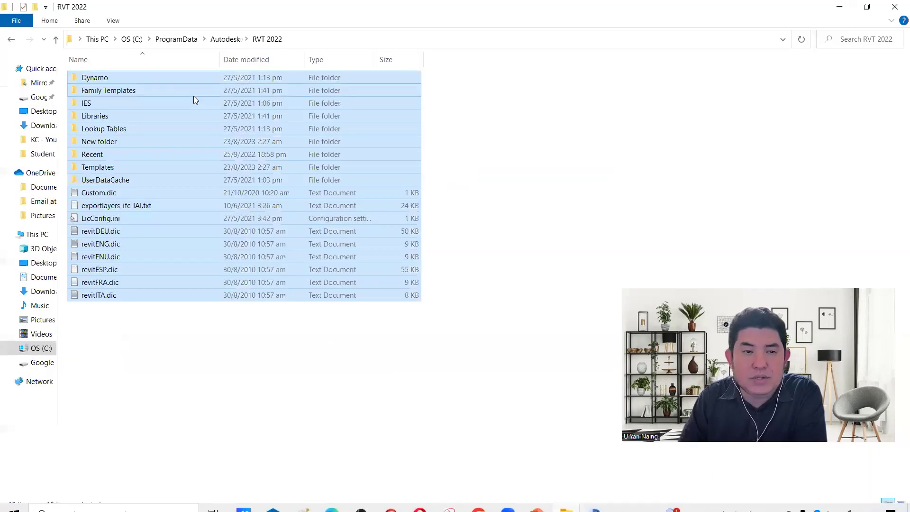
click(142, 322)
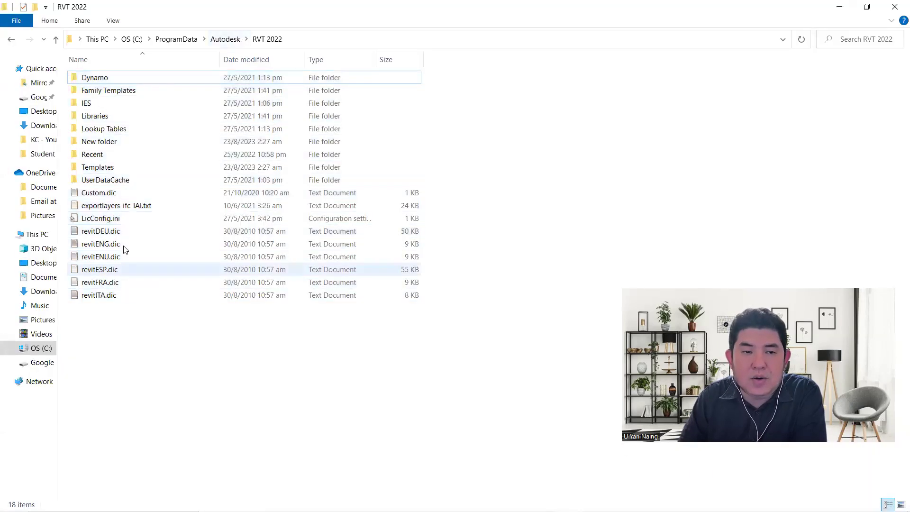
drag(213, 346, 98, 70)
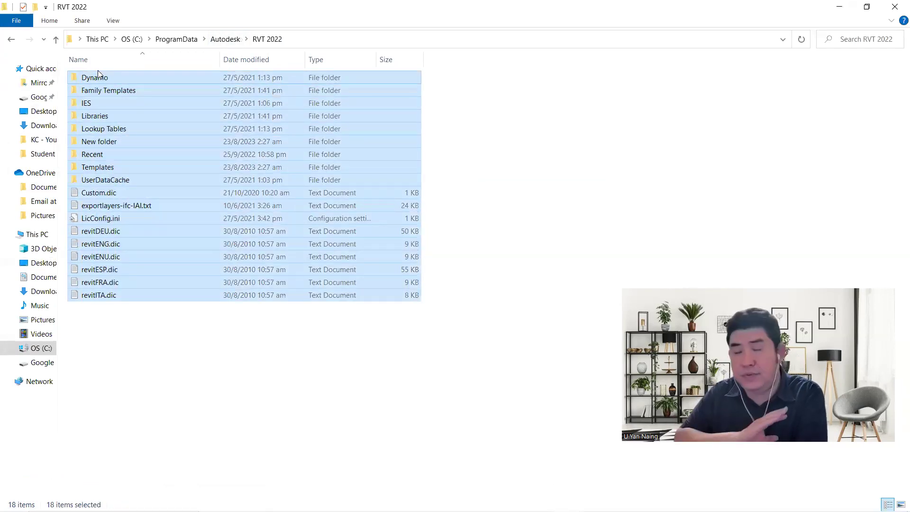
click(160, 346)
Step: Move all template folders and files from New folder into RVT 2022's Templates folder, then return to the RVT 2022 folder
double_click(123, 148)
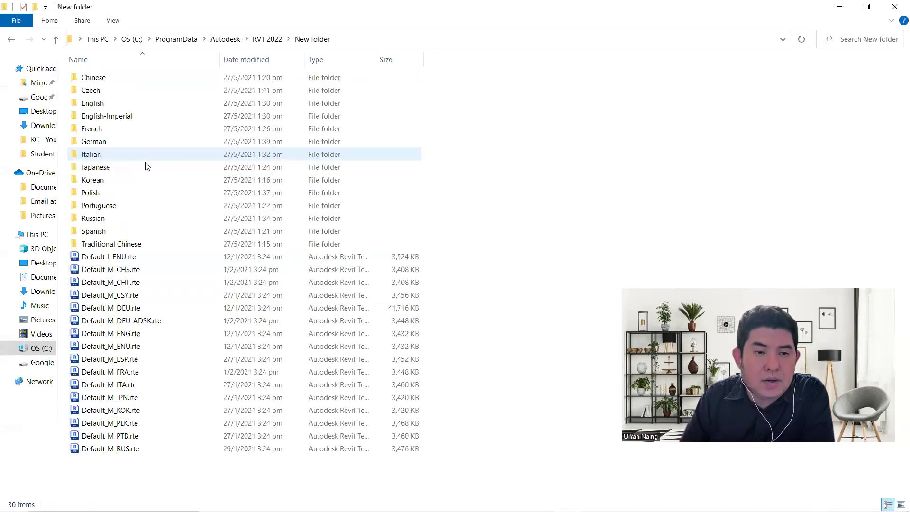
drag(171, 482, 91, 69)
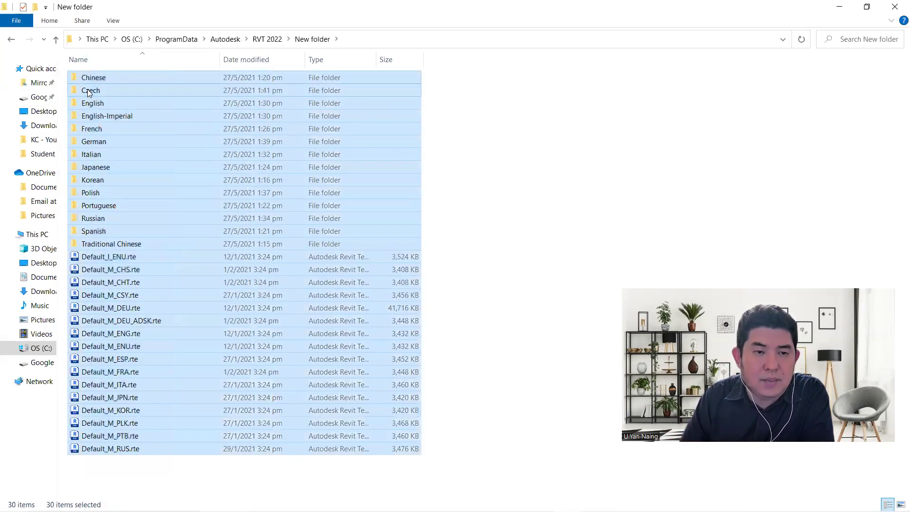
right_click(89, 91)
click(137, 316)
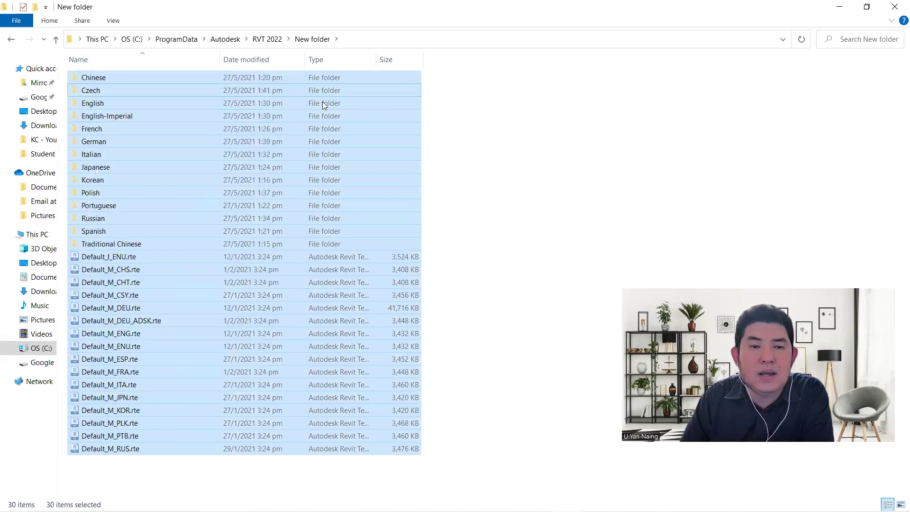
click(267, 39)
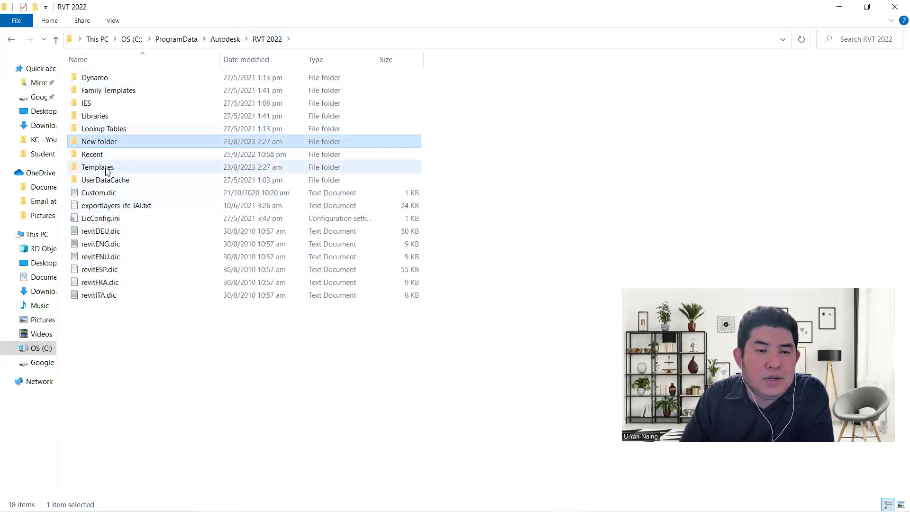
double_click(134, 167)
right_click(141, 211)
click(169, 295)
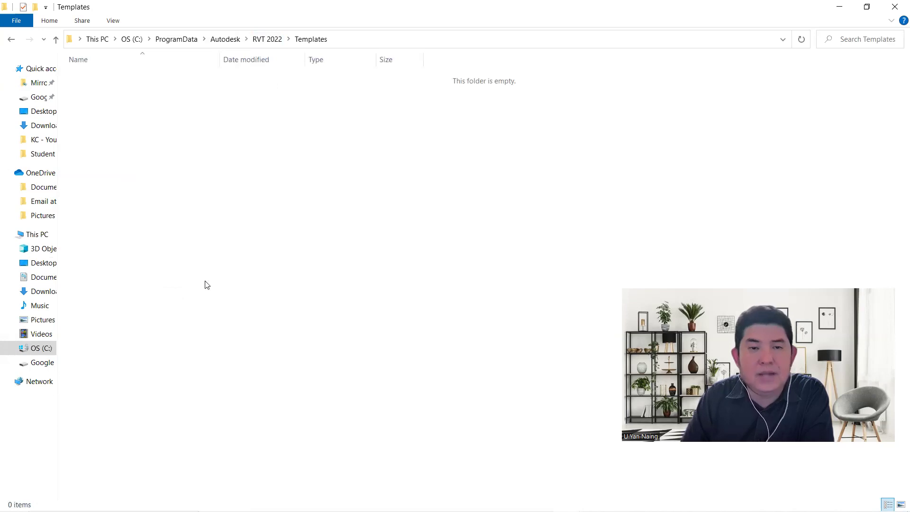
click(272, 42)
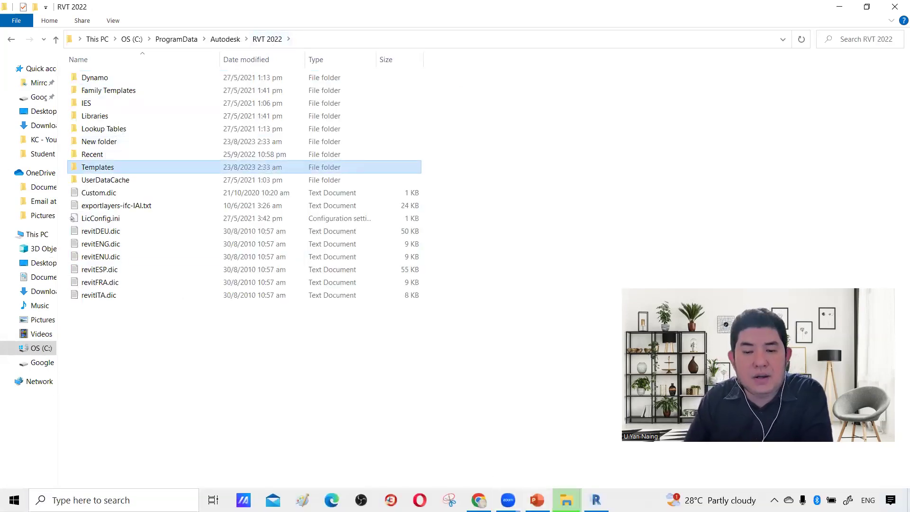
Step: Switch to Revit and create a new project from the Architectural Template
click(595, 500)
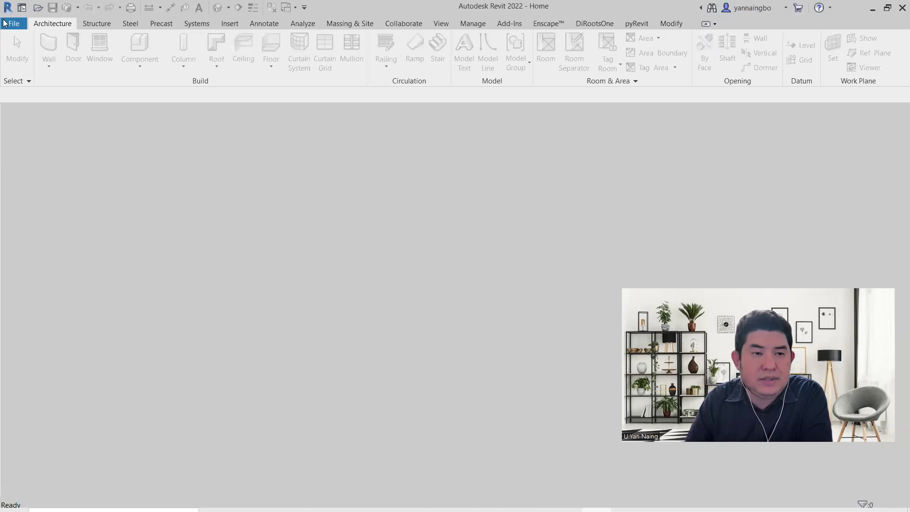
click(9, 23)
click(28, 71)
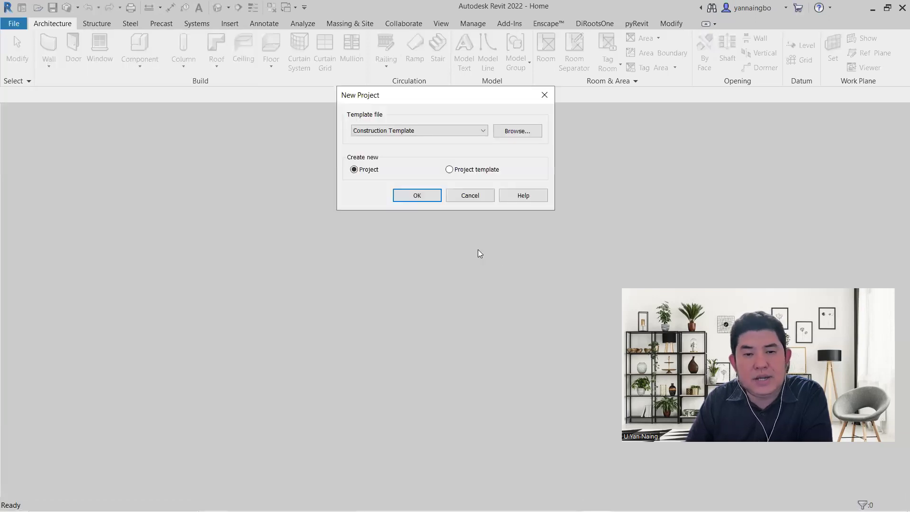
click(416, 132)
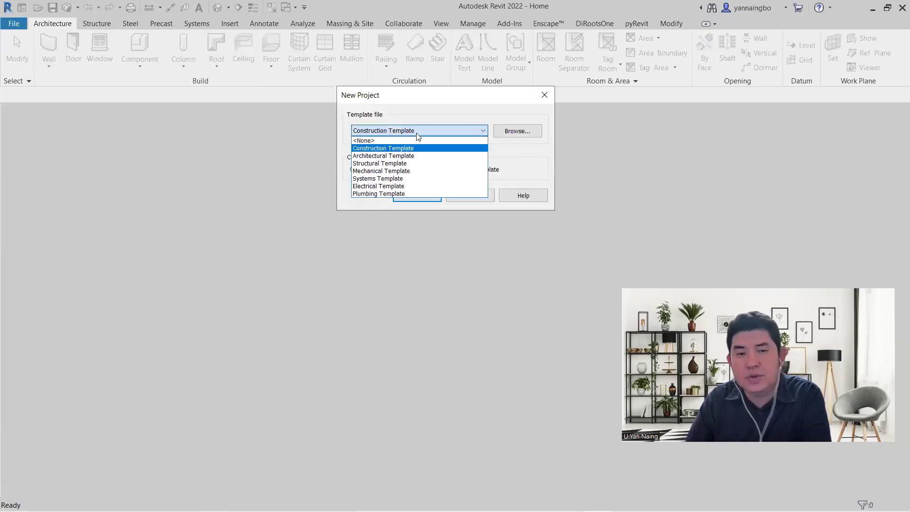
click(403, 155)
click(416, 196)
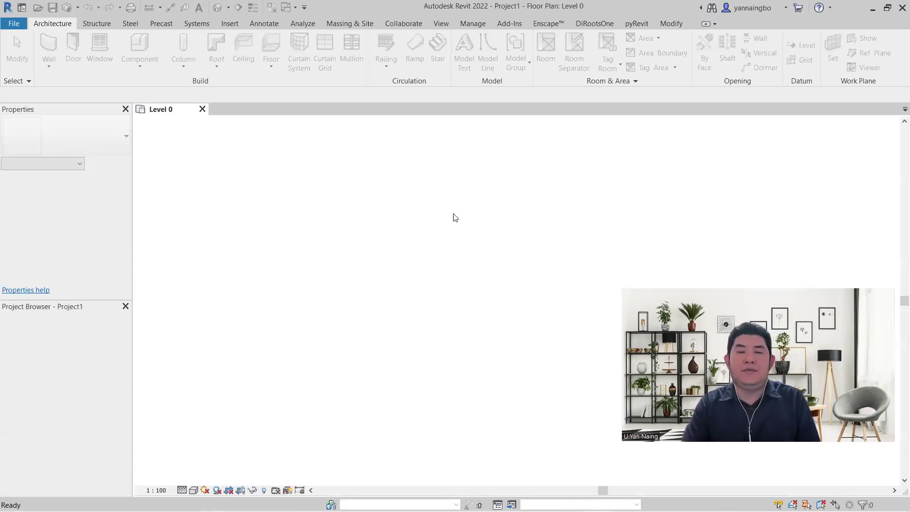
Step: Start loading a family and look inside the English library's Route Analysis and Structural Precast folders
click(231, 23)
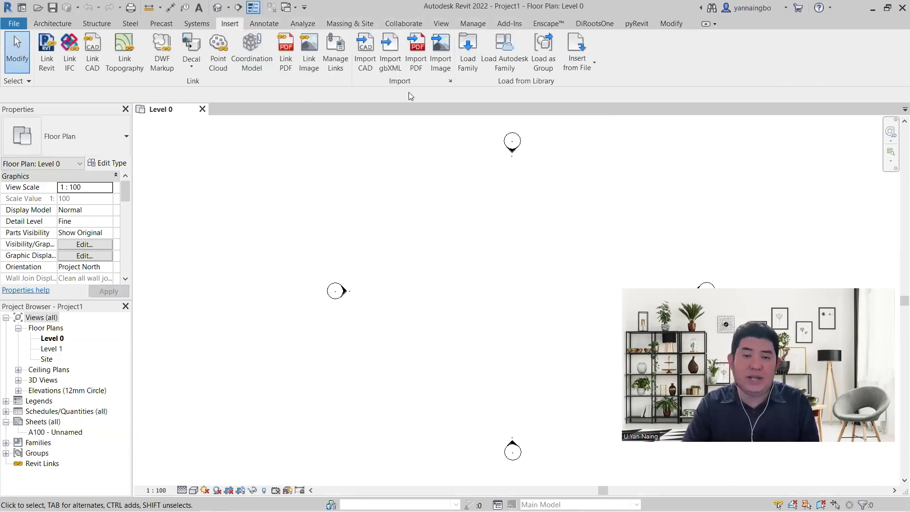
click(466, 60)
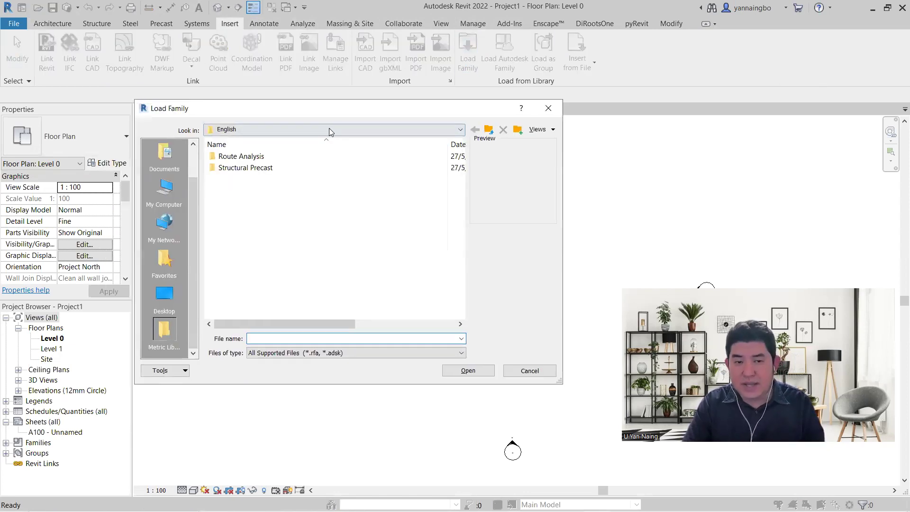
click(329, 127)
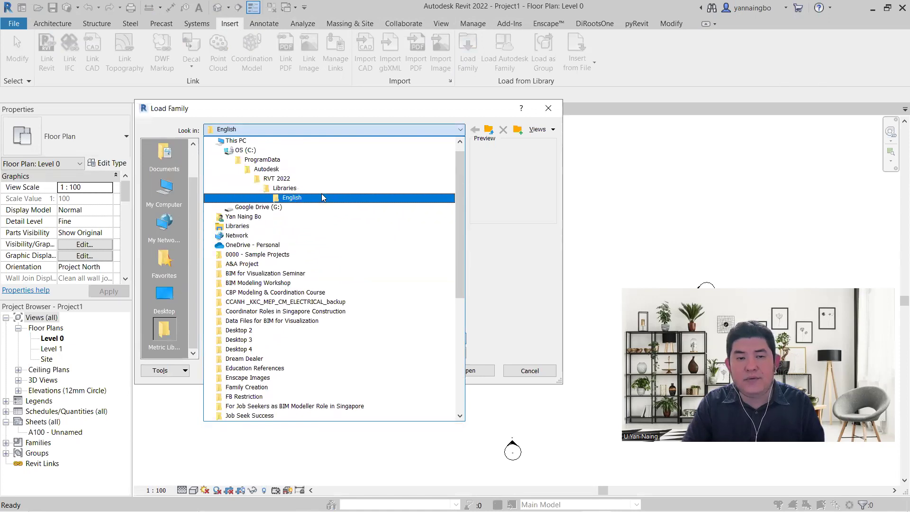
click(324, 197)
double_click(245, 157)
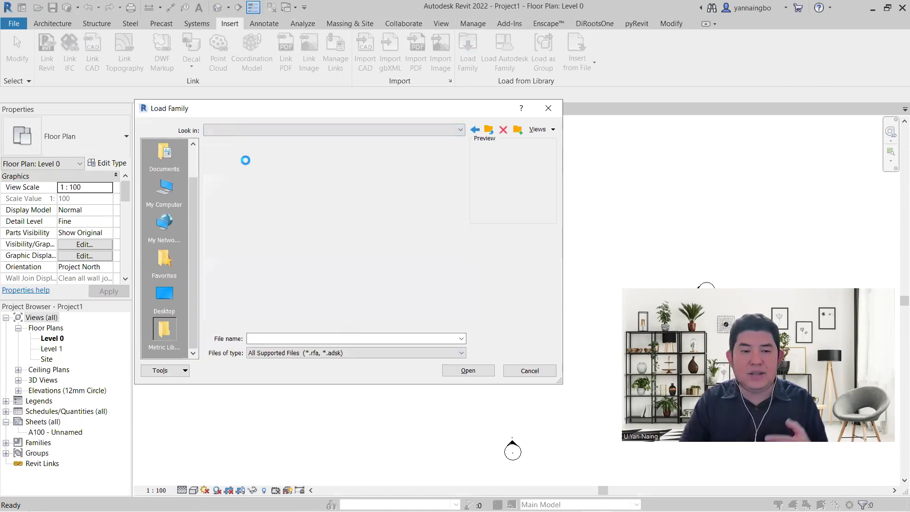
click(488, 130)
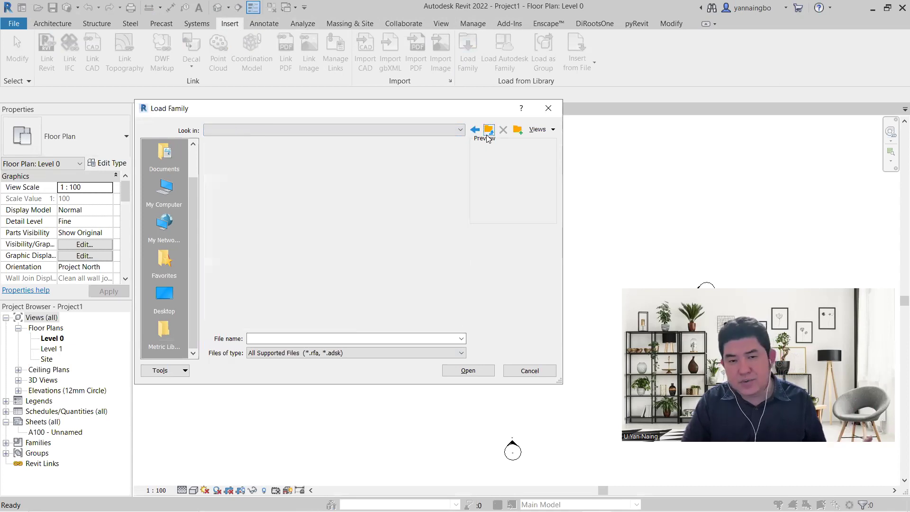
double_click(307, 172)
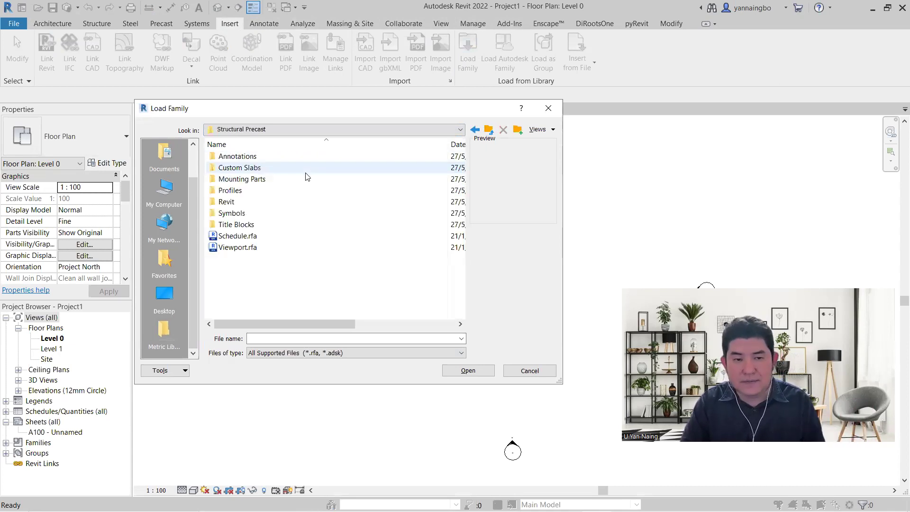
Step: Go up from Structural Precast to the Autodesk folder and open RVT 2019's Libraries folder for family loading
click(488, 130)
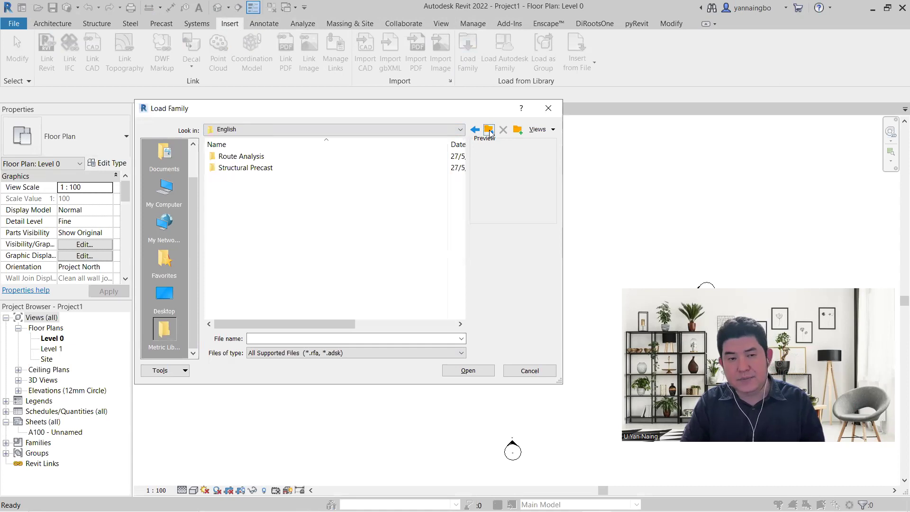
click(488, 130)
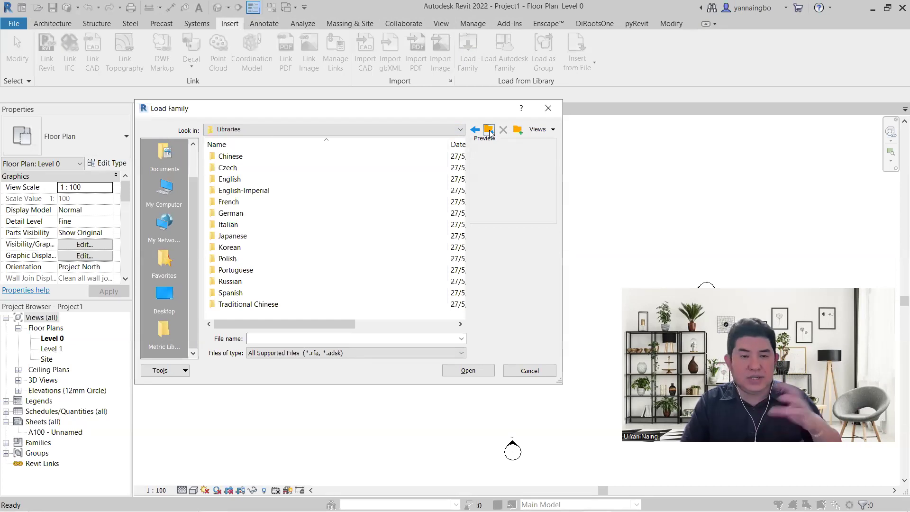
click(488, 130)
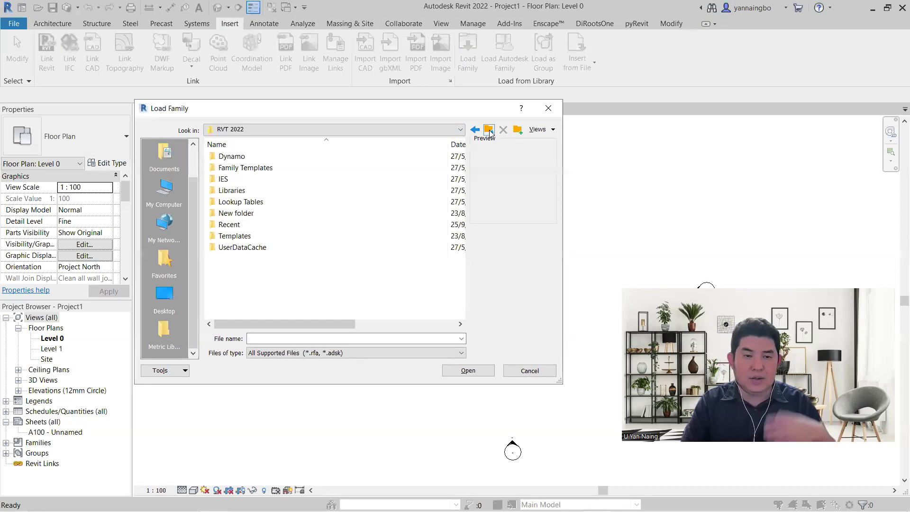
click(460, 129)
scroll(320, 201, up, 2)
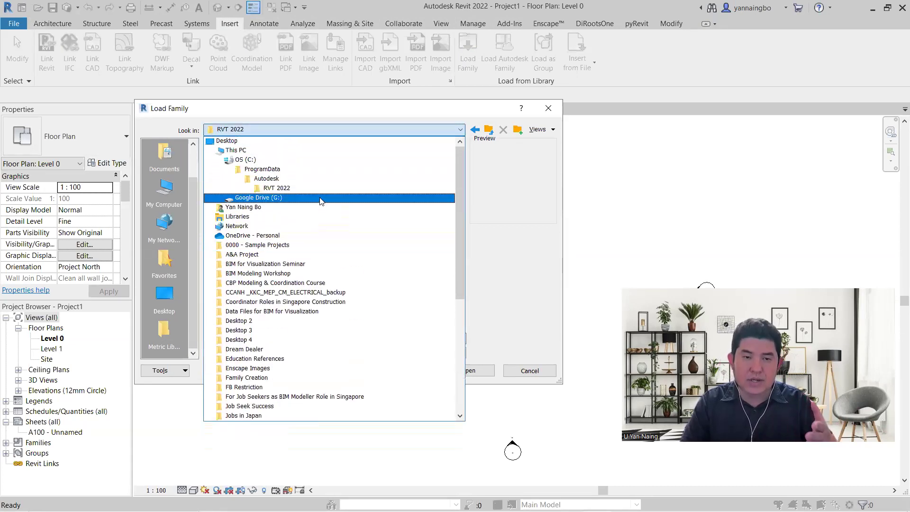
click(283, 180)
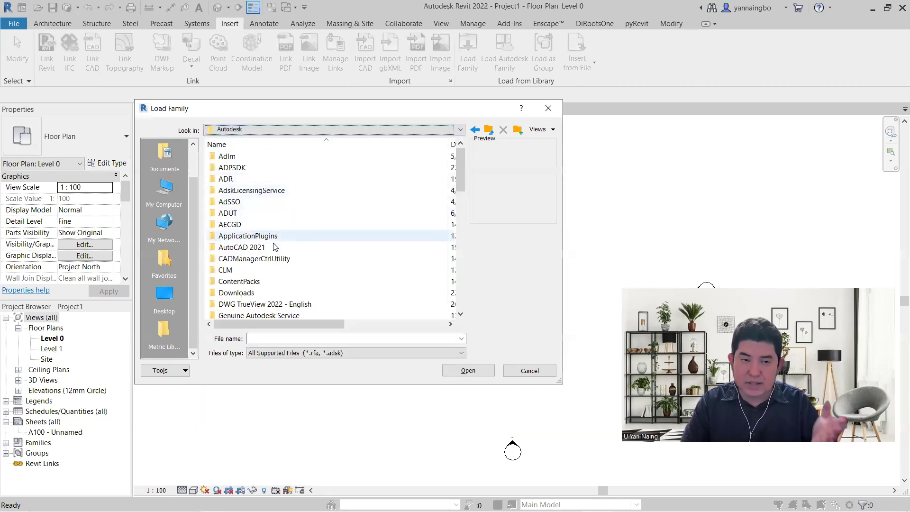
scroll(265, 286, down, 8)
scroll(270, 285, down, 3)
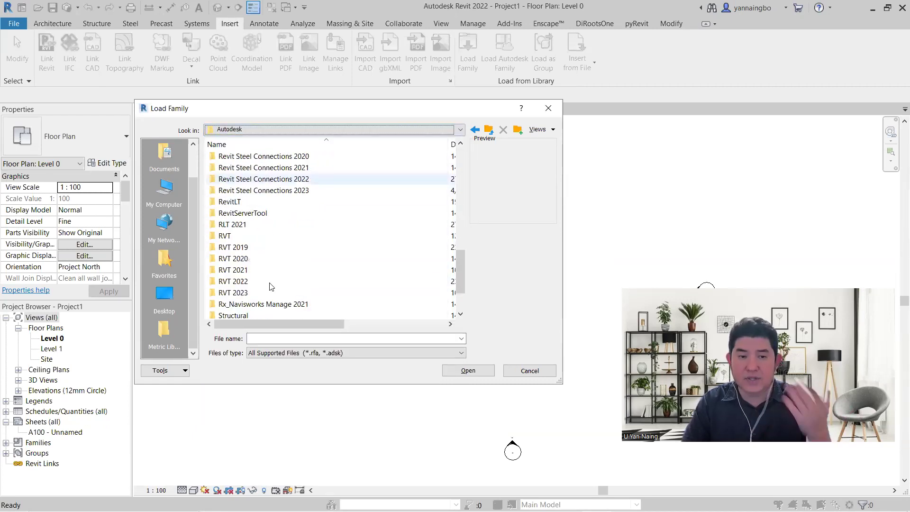
double_click(264, 254)
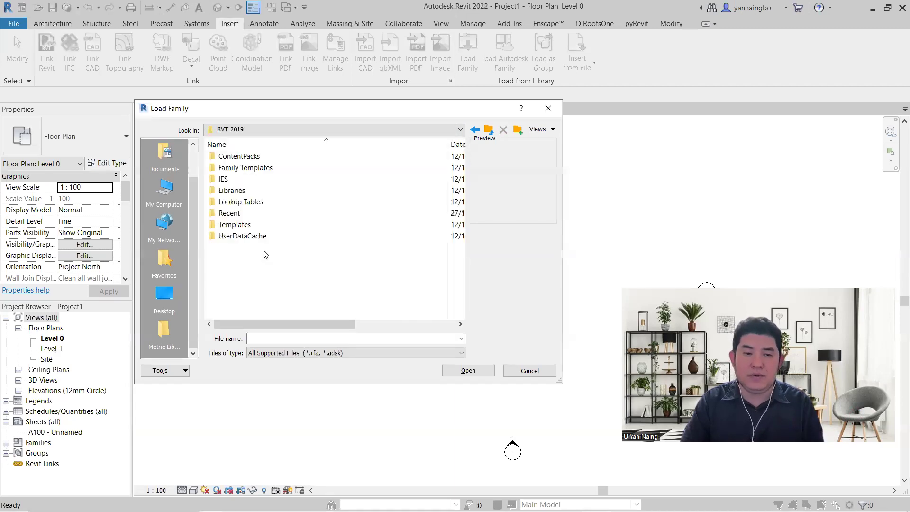
double_click(249, 191)
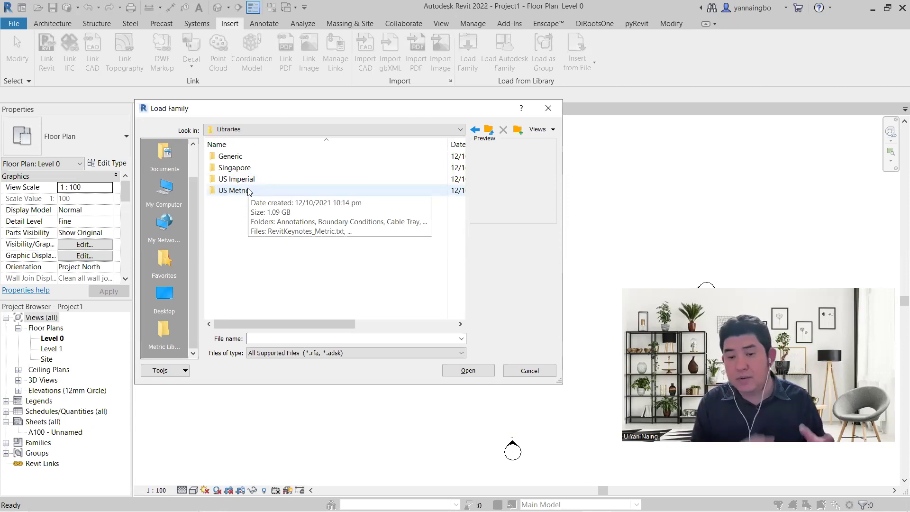
Step: Look inside the US Imperial library folder, return to Libraries, and examine the family category folders in the Singapore library
double_click(250, 179)
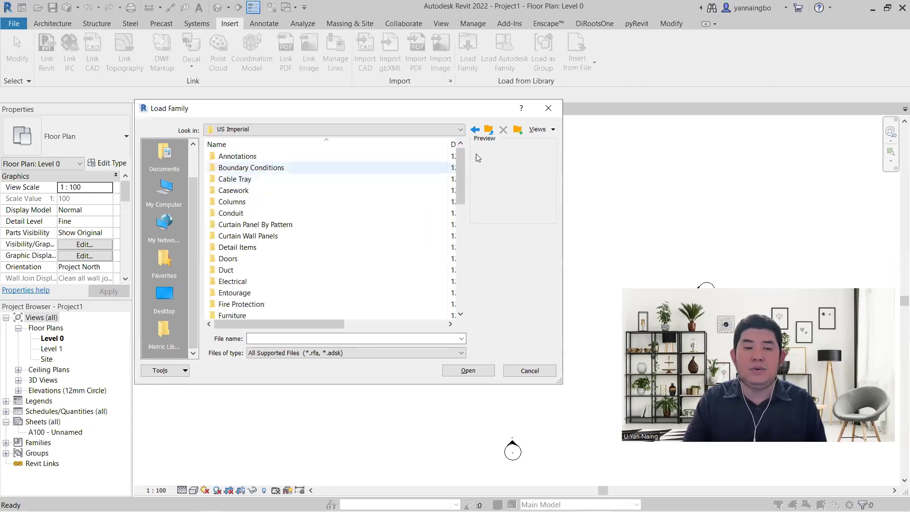
click(487, 130)
double_click(270, 169)
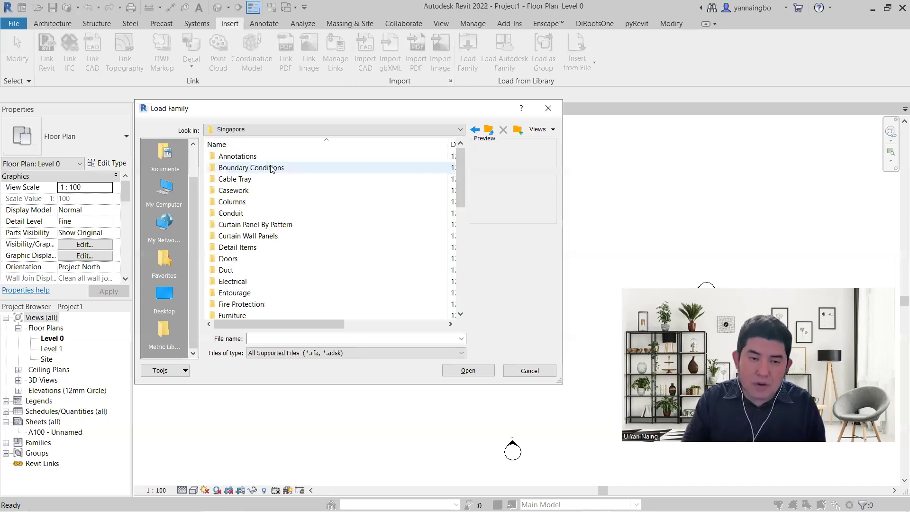
scroll(281, 265, down, 3)
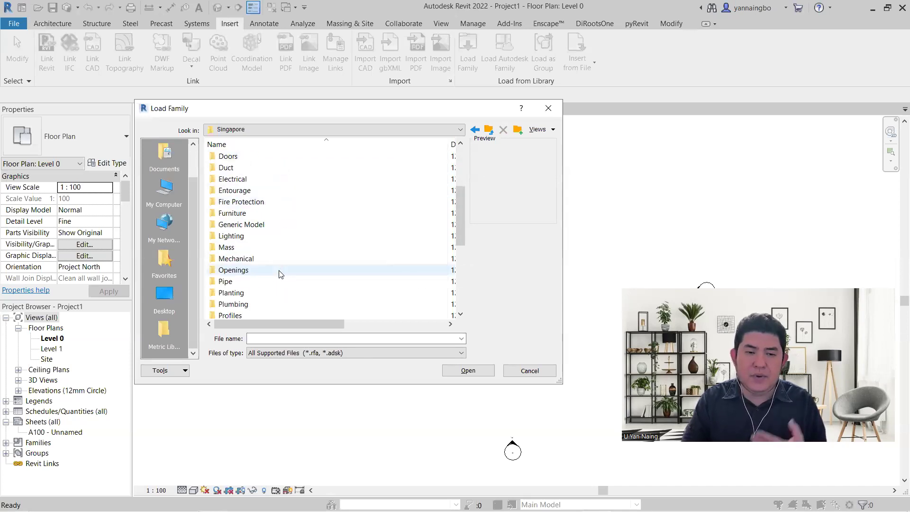
scroll(279, 272, down, 4)
scroll(278, 281, down, 1)
scroll(275, 284, up, 6)
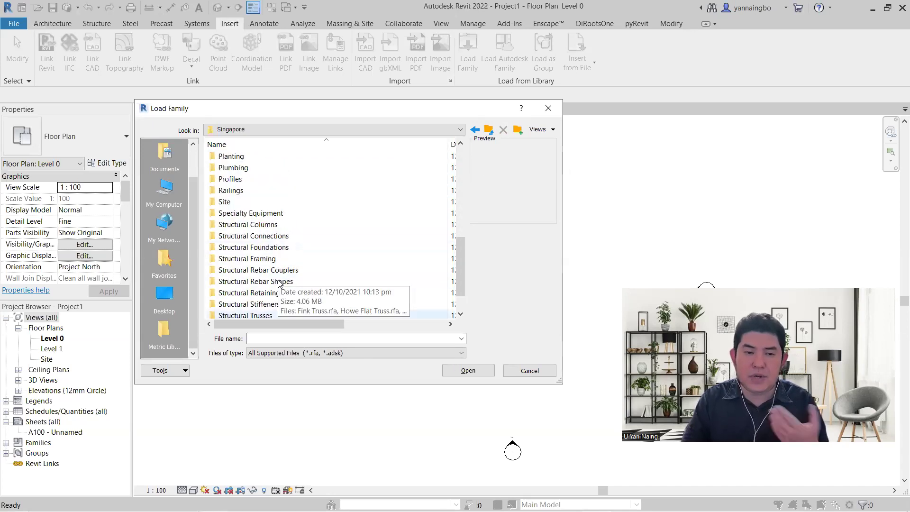
scroll(275, 288, up, 2)
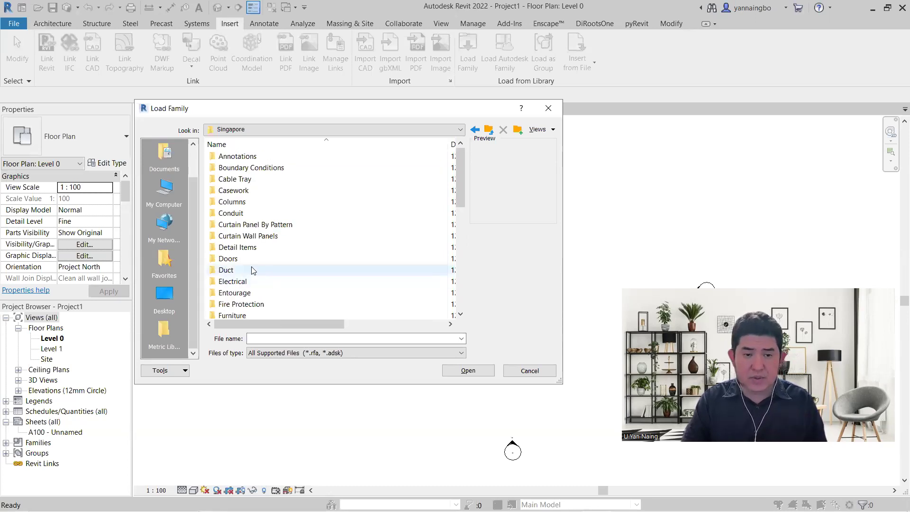
Step: Preview several External Doors families in the Singapore library's Doors folder, ending with Door Assembly Sgl.rfa, and close without loading any
double_click(238, 258)
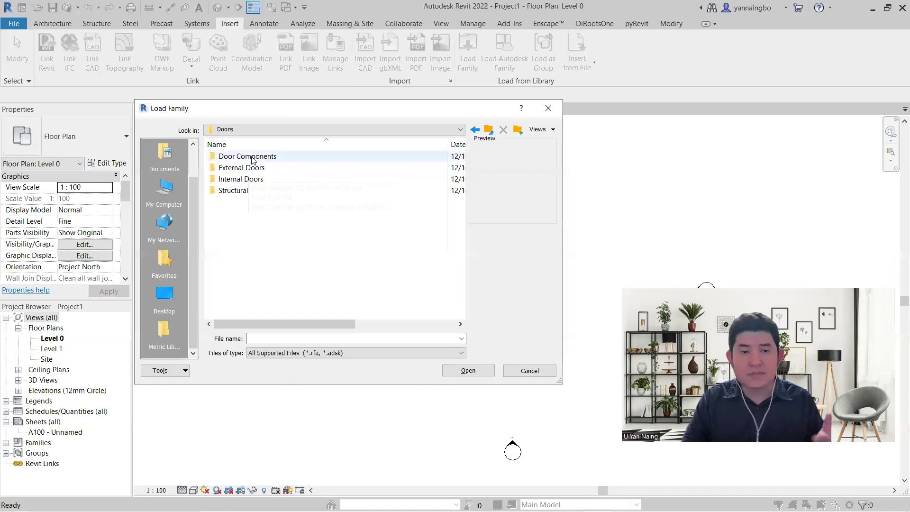
double_click(277, 167)
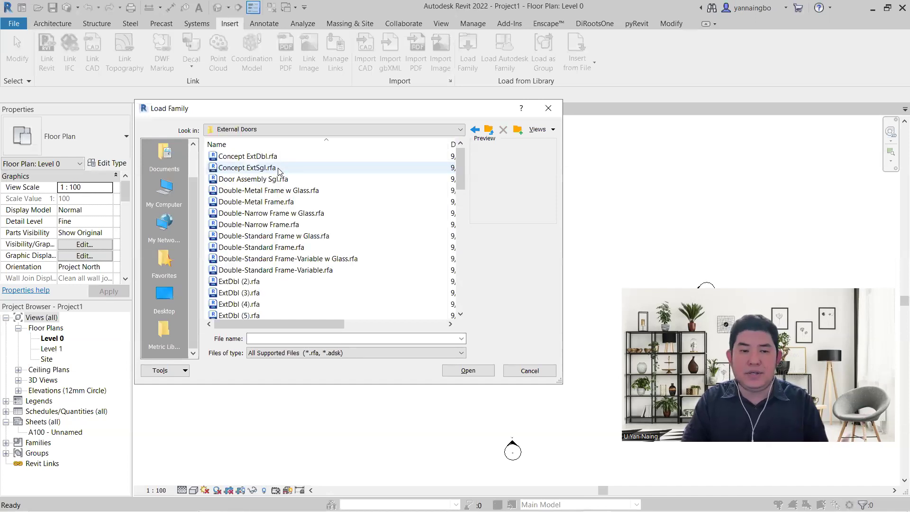
click(265, 258)
click(258, 224)
click(246, 180)
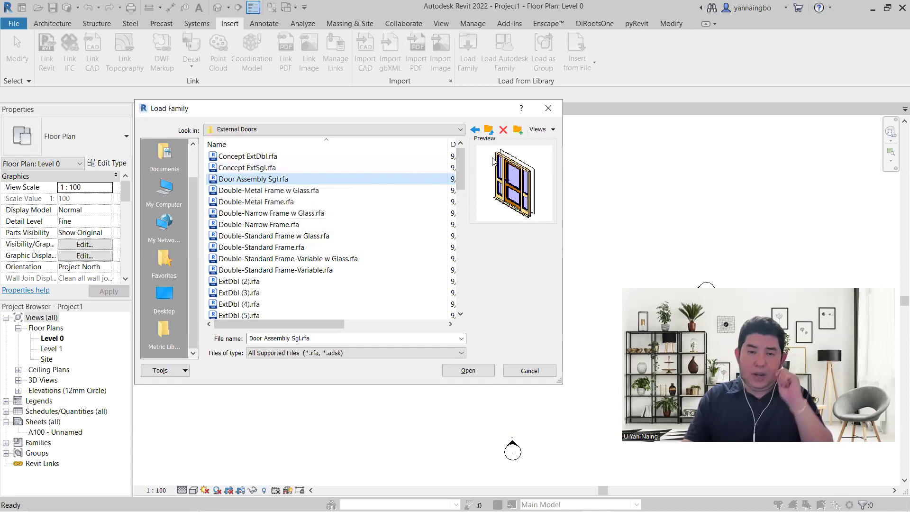
click(548, 109)
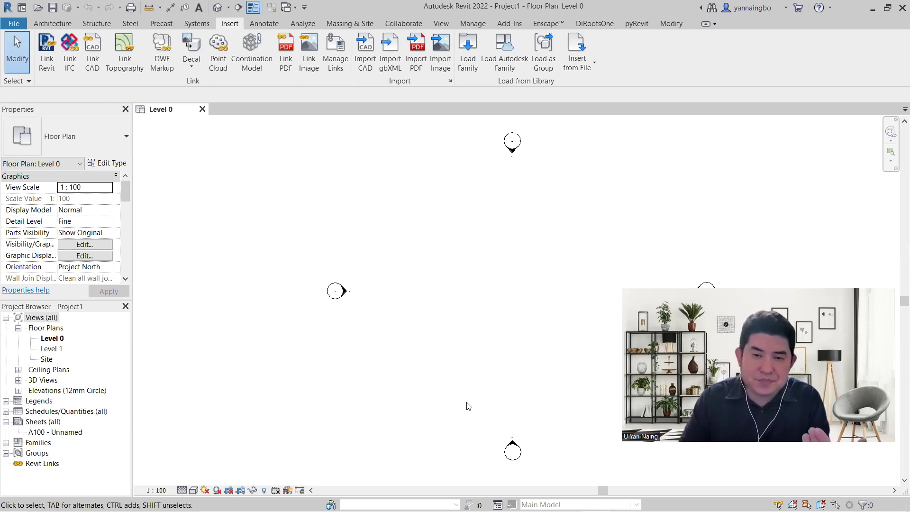
Step: Switch to the PowerPoint presentation to show the slide with the template path and download link
mouse_move(468, 509)
click(537, 499)
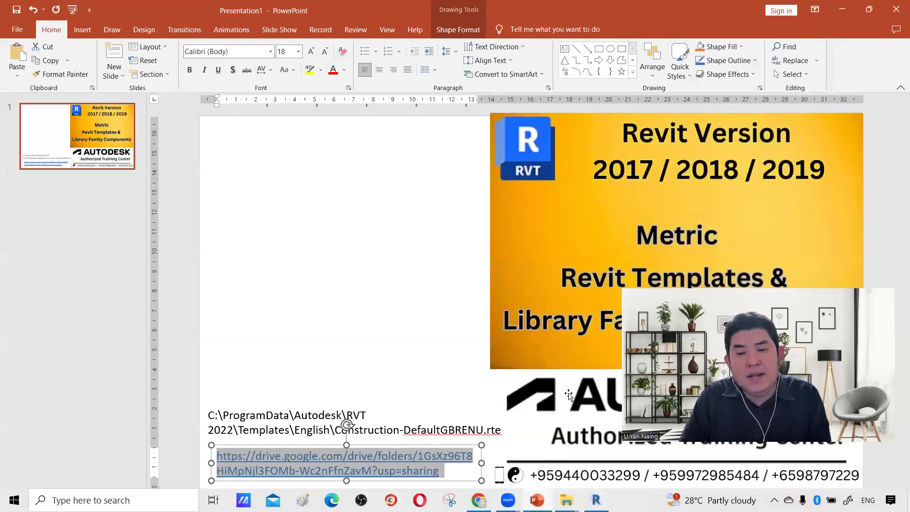